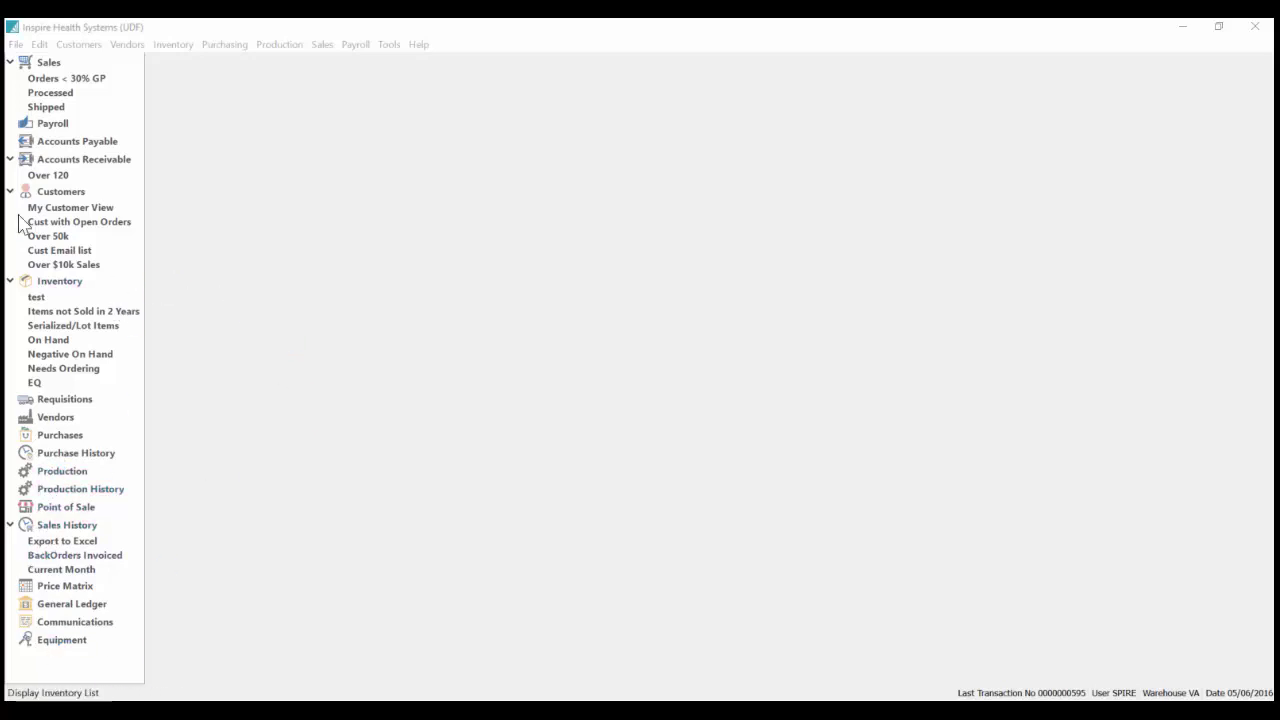
Step: Review the Equipment list and its customizable field labels in an enlarged Company Settings window
{"action": "left_click", "coordinate": [62, 642]}
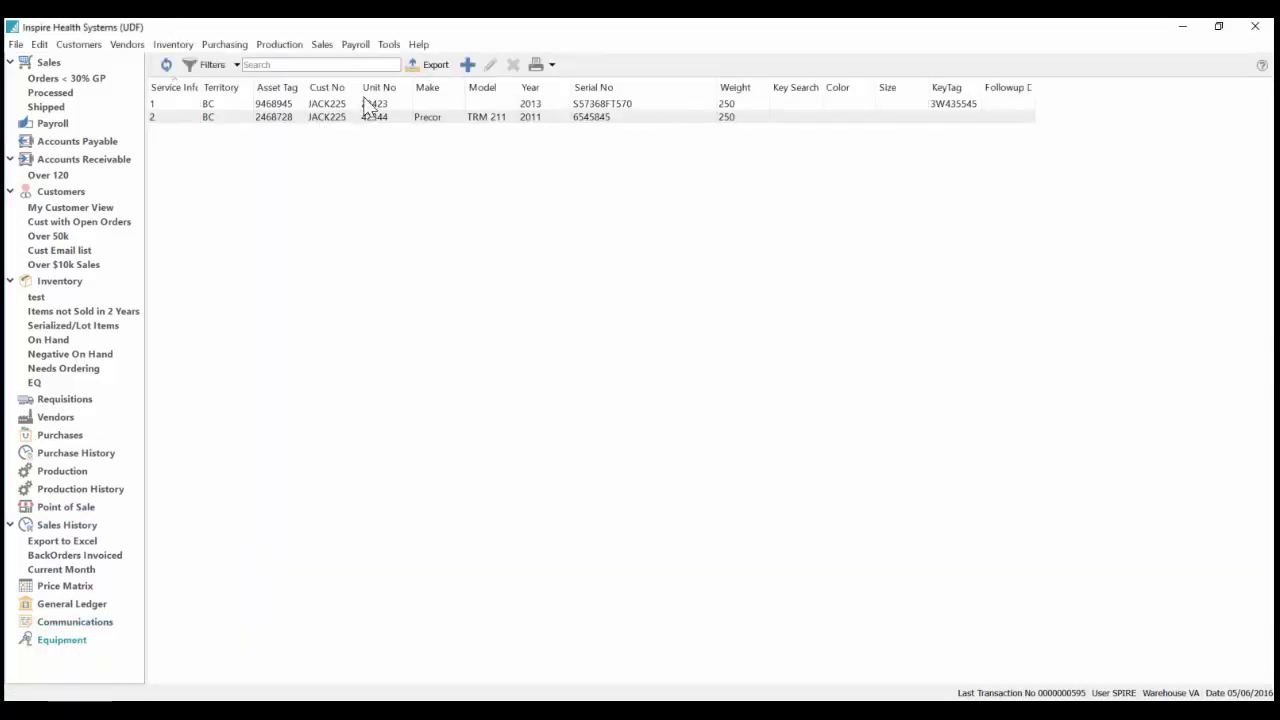
{"action": "left_click", "coordinate": [39, 44]}
{"action": "left_click", "coordinate": [100, 274]}
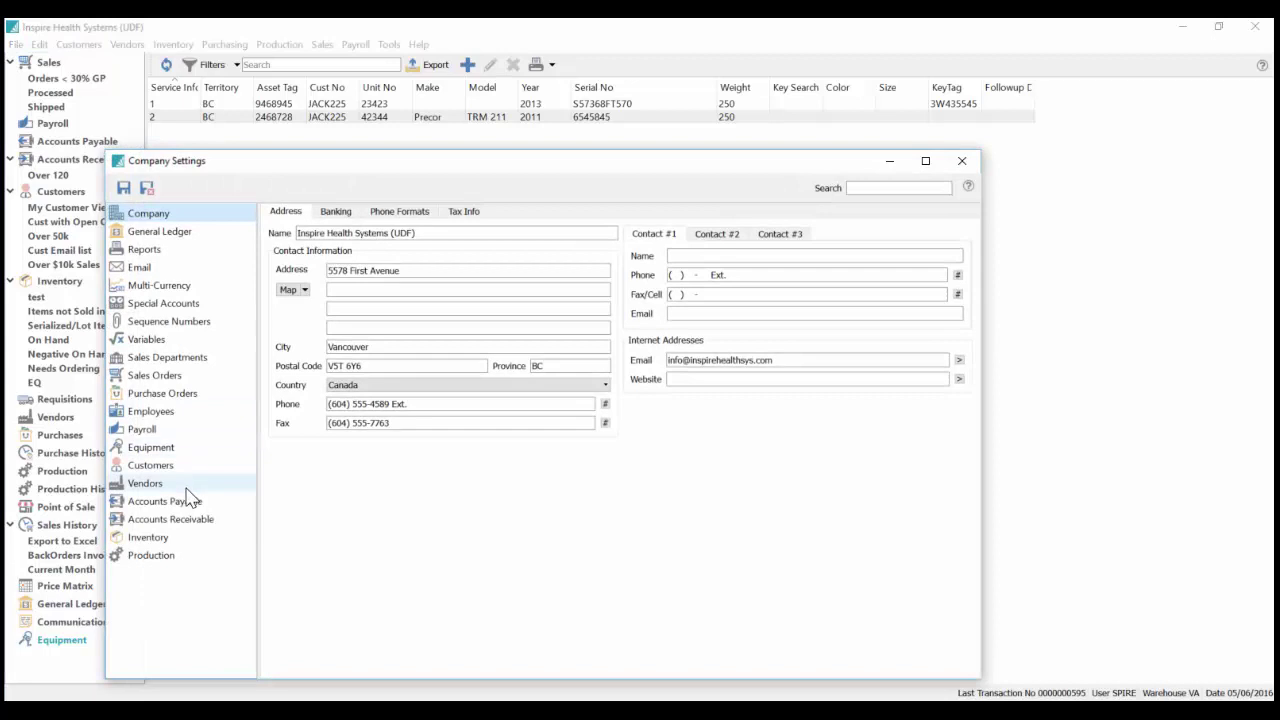
{"action": "left_click", "coordinate": [152, 447]}
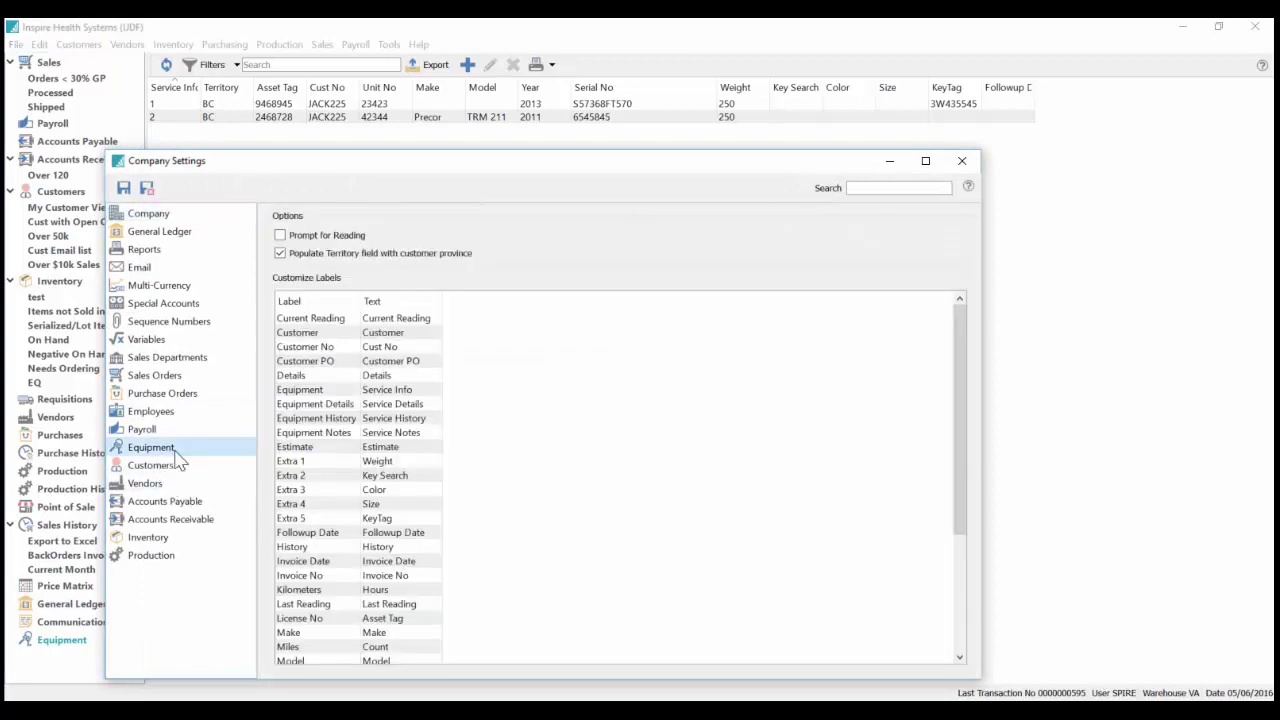
{"action": "left_click_drag", "start_coordinate": [566, 162], "coordinate": [575, 52]}
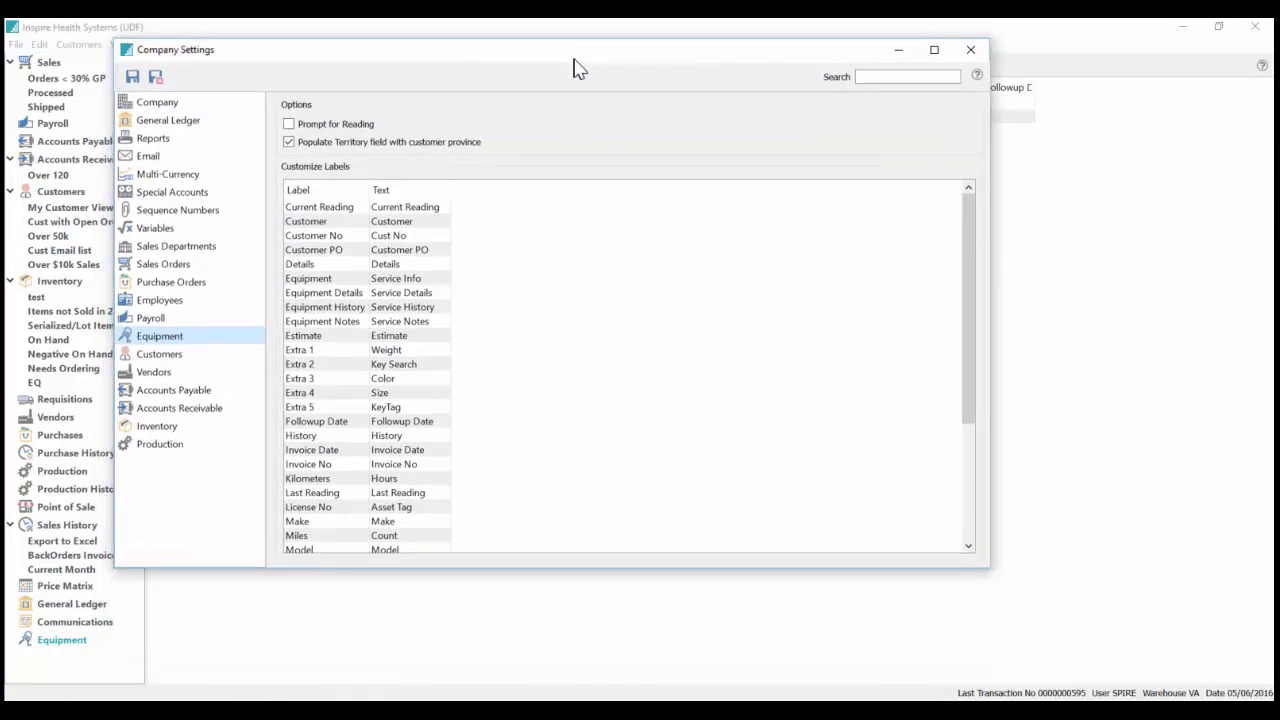
{"action": "left_click_drag", "start_coordinate": [985, 572], "coordinate": [1084, 676]}
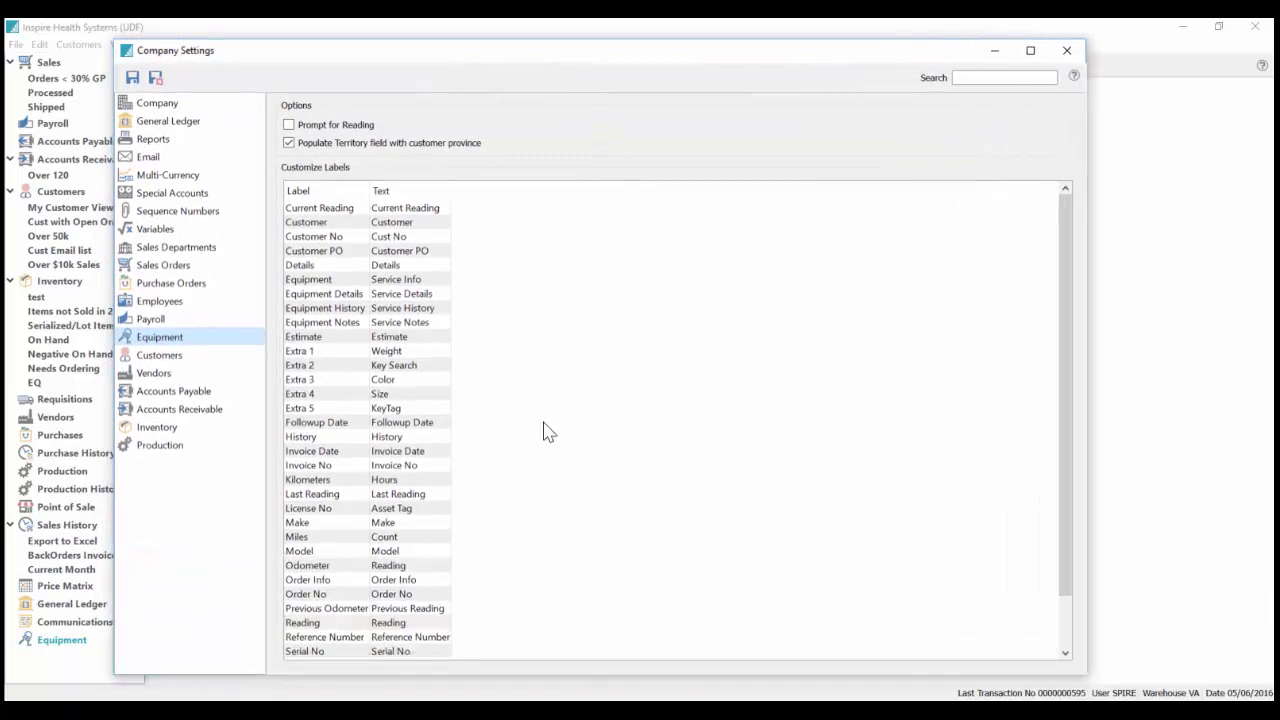
{"action": "left_click", "coordinate": [410, 208]}
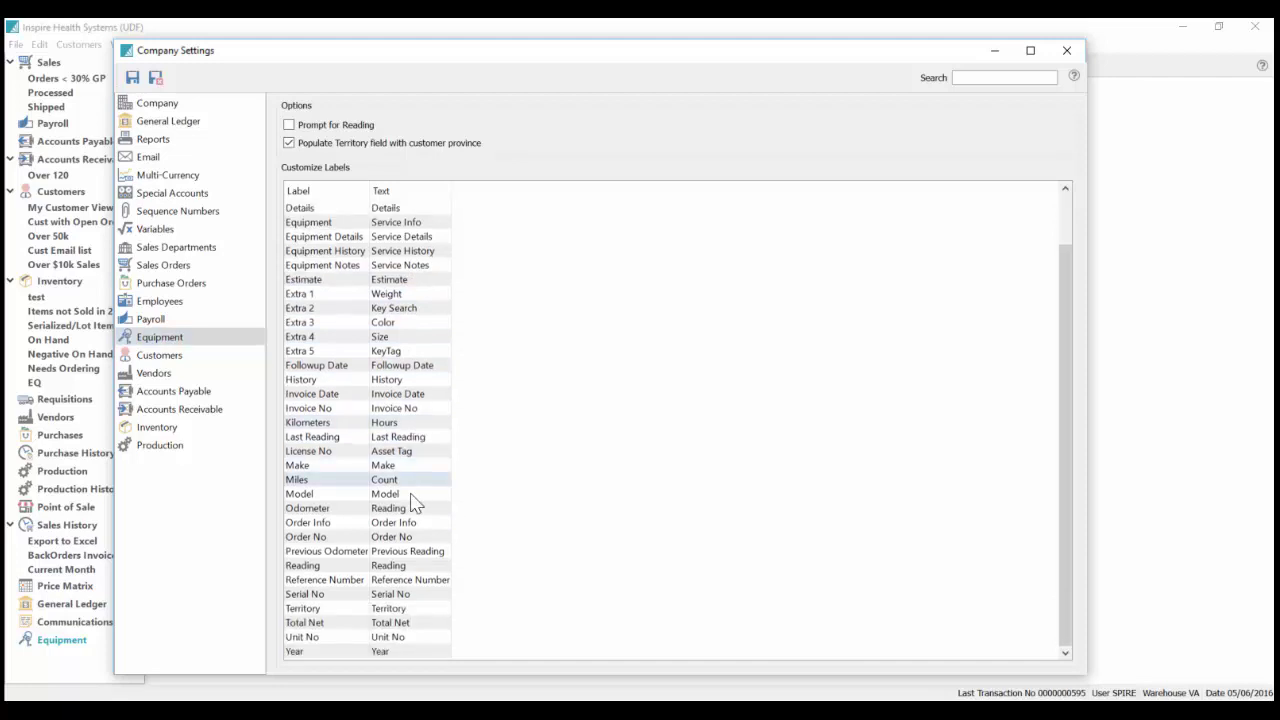
{"action": "scroll", "coordinate": [414, 500], "scroll_direction": "down", "scroll_amount": 2}
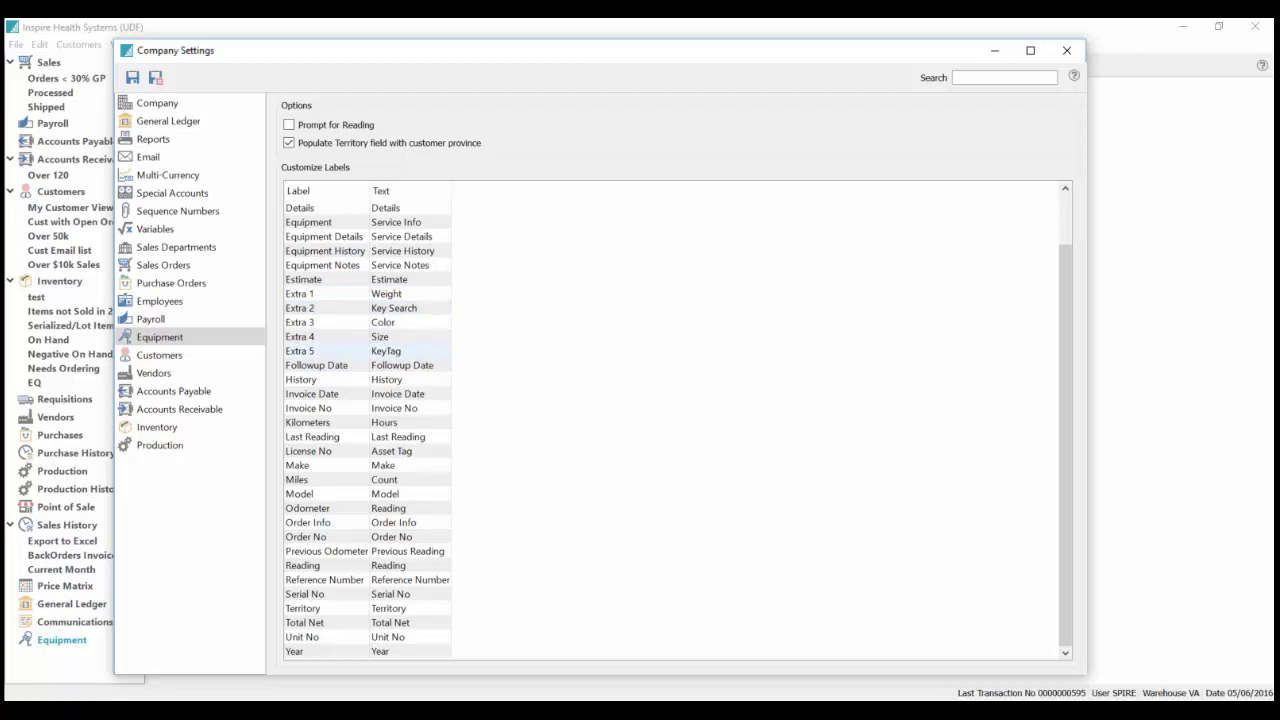
Step: Clear the Extra 5 label text, restore it to KeyTag, and save and close the company settings
{"action": "double_click", "coordinate": [388, 351]}
{"action": "key", "text": "BackSpace"}
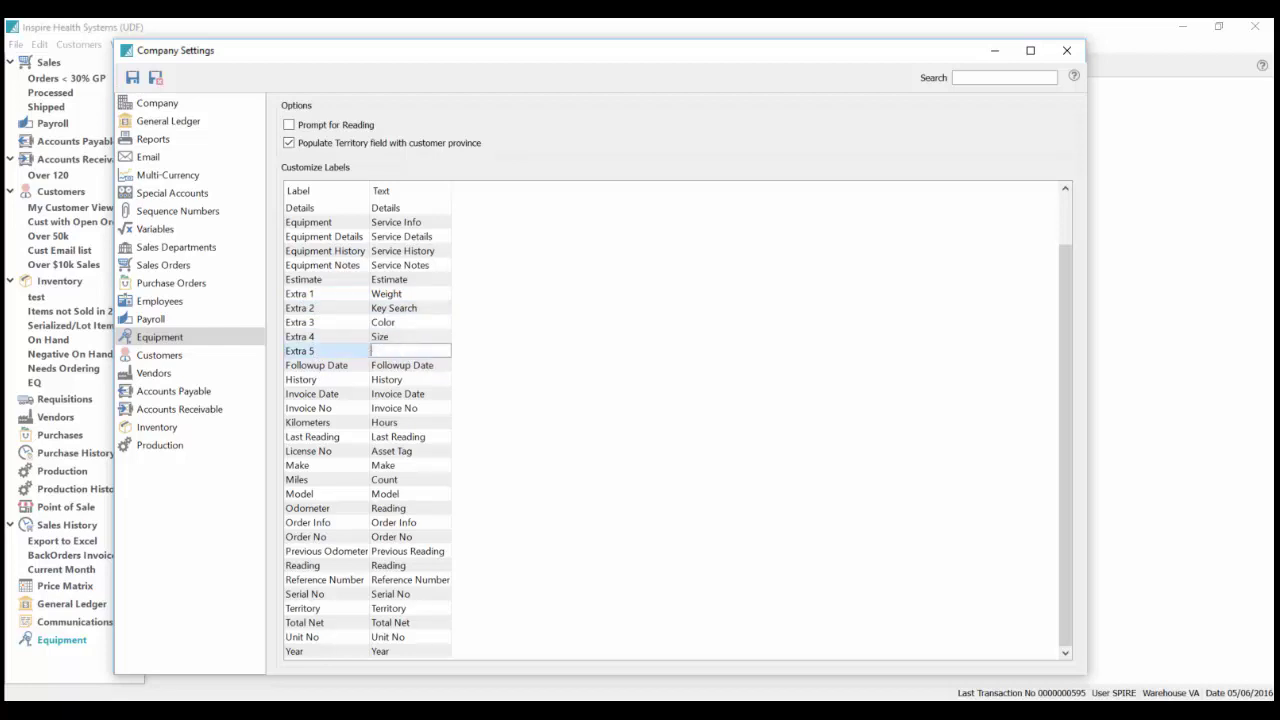
{"action": "key", "text": "ctrl+z"}
{"action": "left_click", "coordinate": [429, 348]}
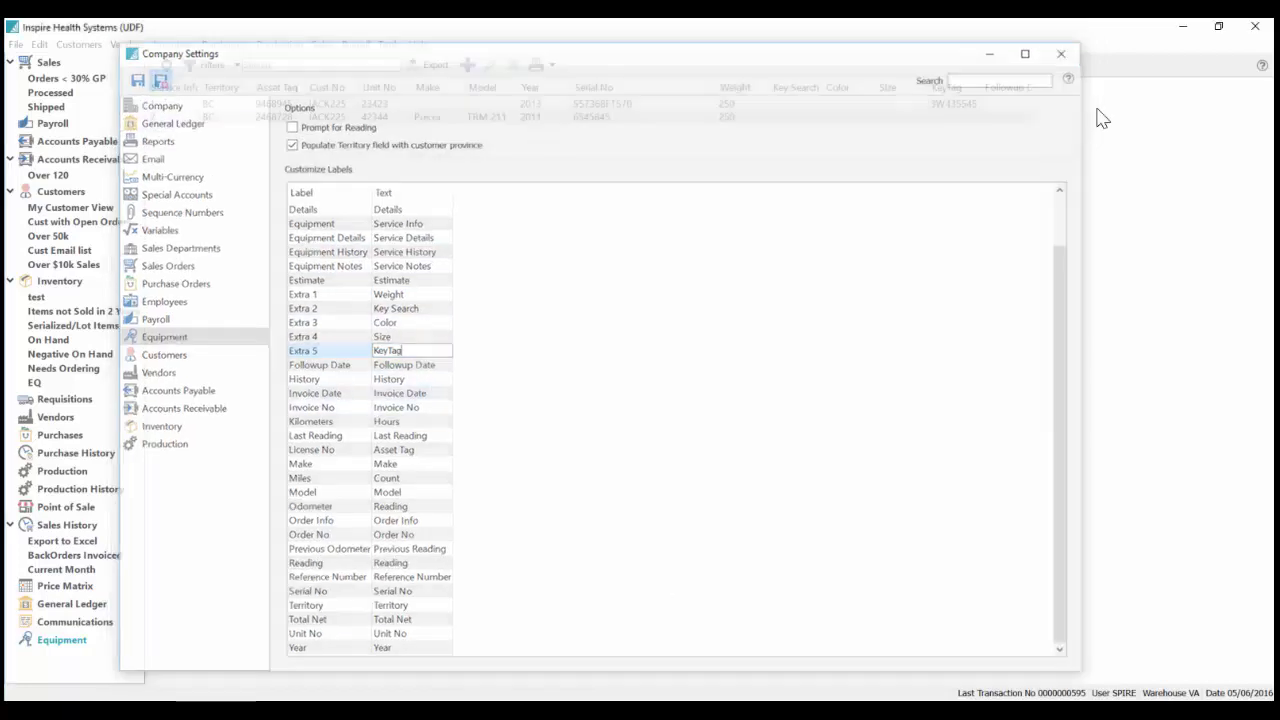
Step: Review equipment record 2 in a widened window, including its User Defined page, and close the record
{"action": "left_click", "coordinate": [310, 117]}
{"action": "double_click", "coordinate": [310, 117]}
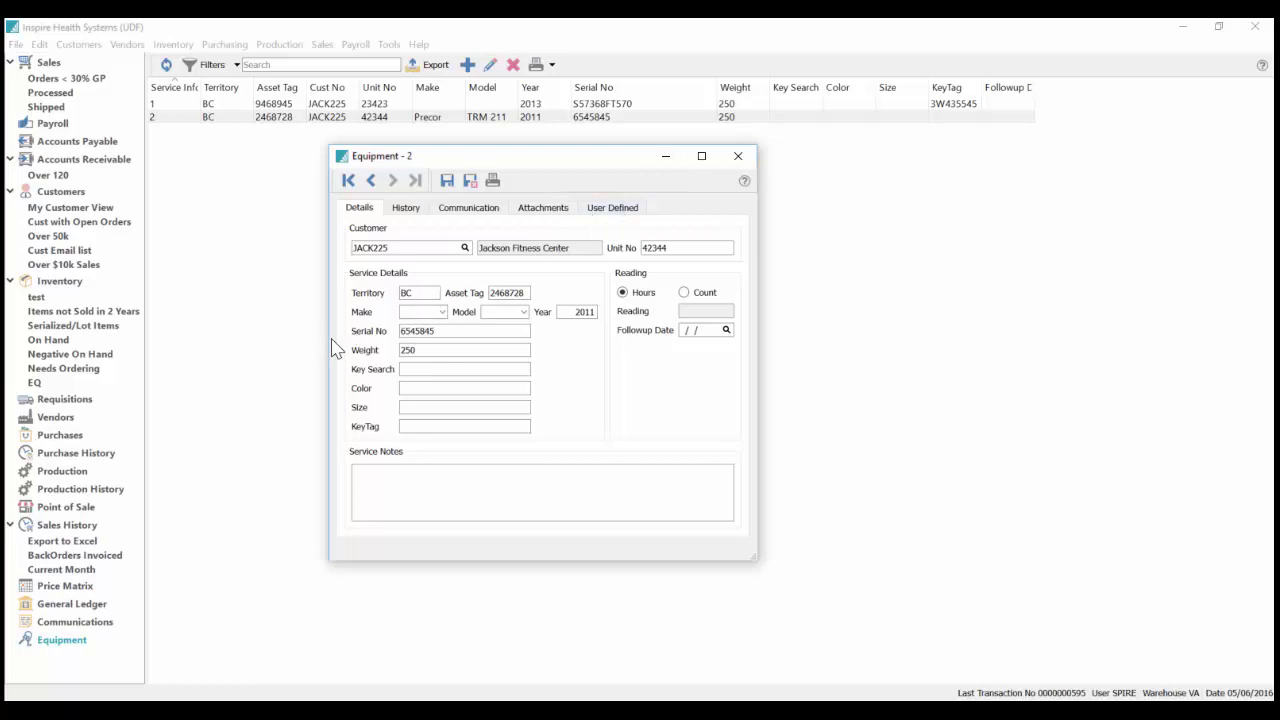
{"action": "left_click_drag", "start_coordinate": [328, 342], "coordinate": [220, 357]}
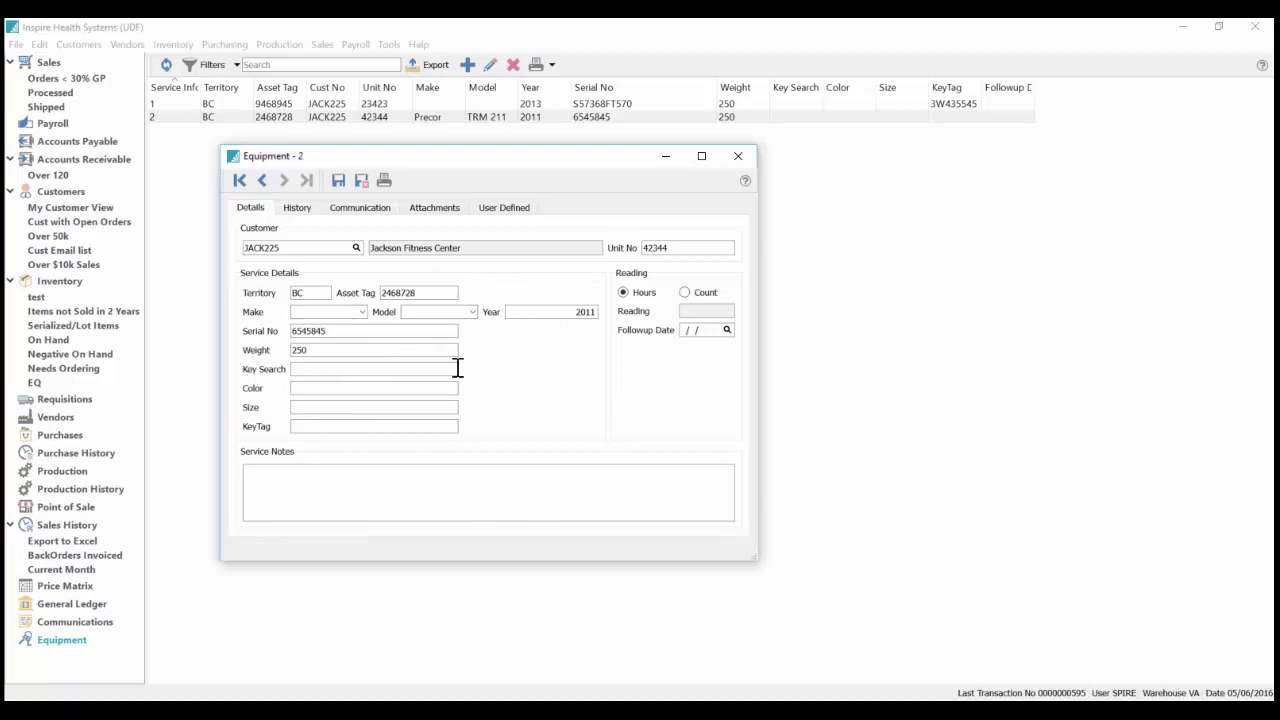
{"action": "left_click", "coordinate": [505, 208]}
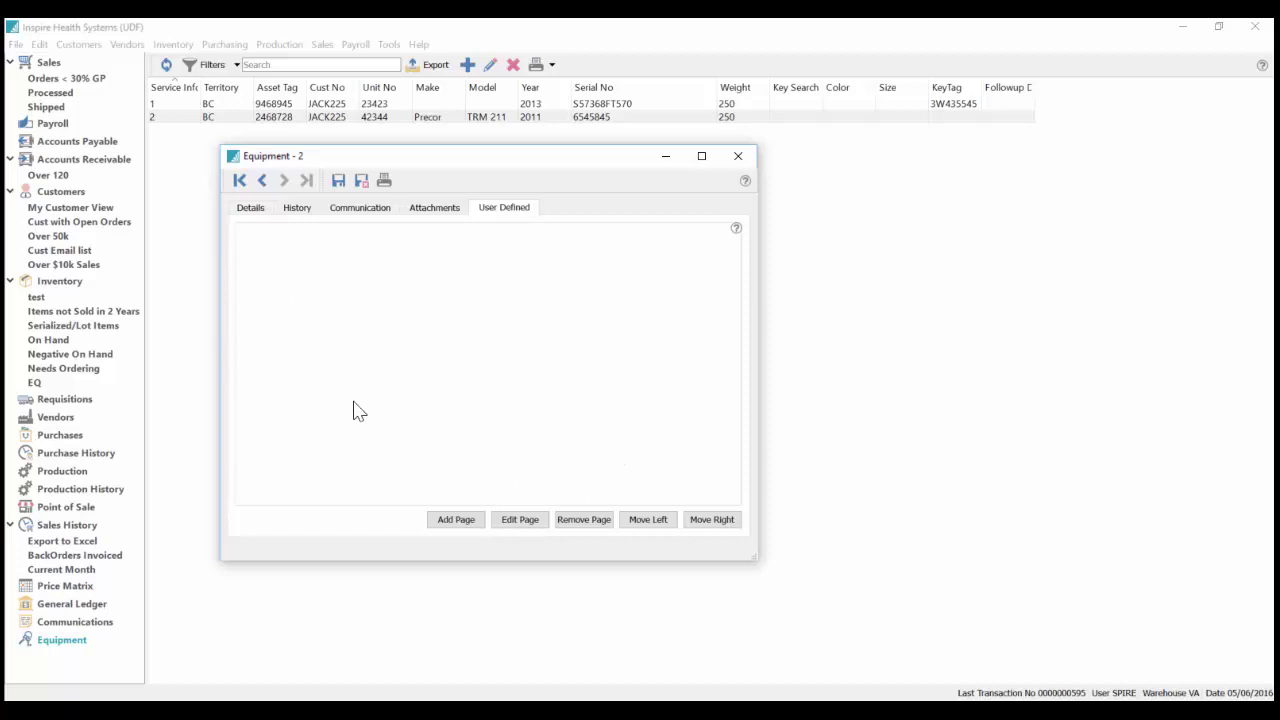
{"action": "left_click", "coordinate": [738, 157]}
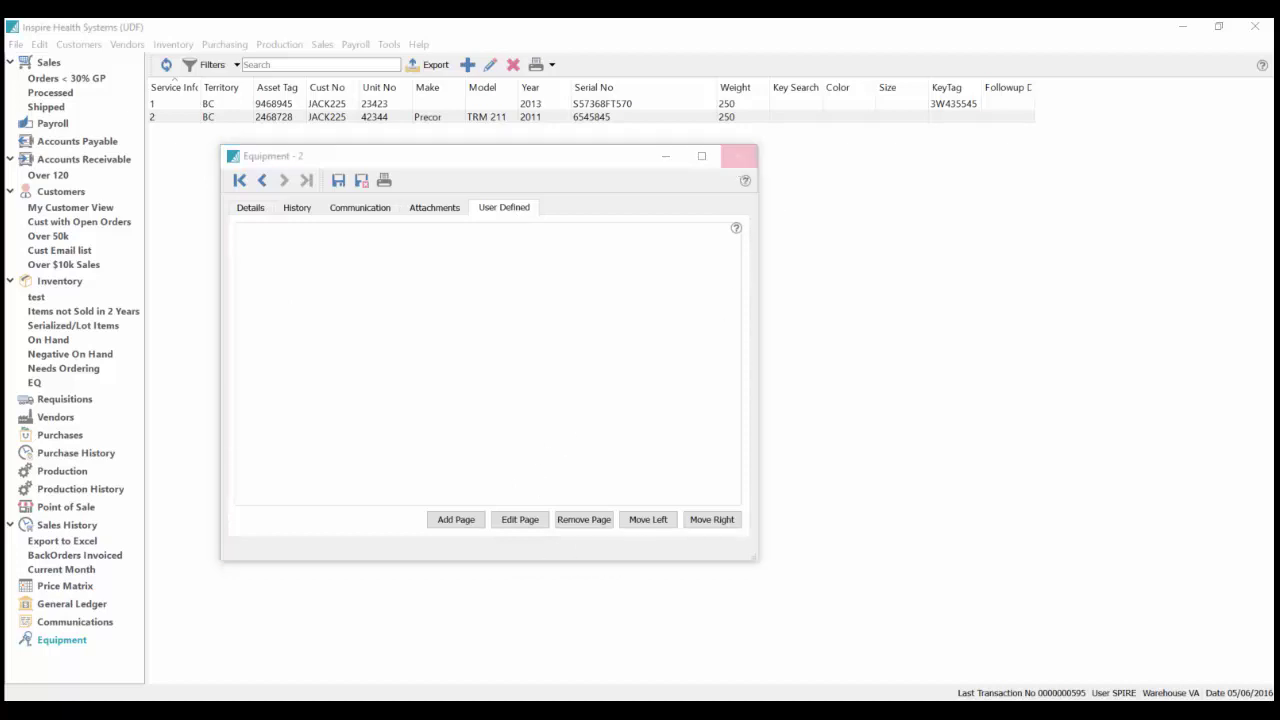
{"action": "left_click", "coordinate": [515, 381]}
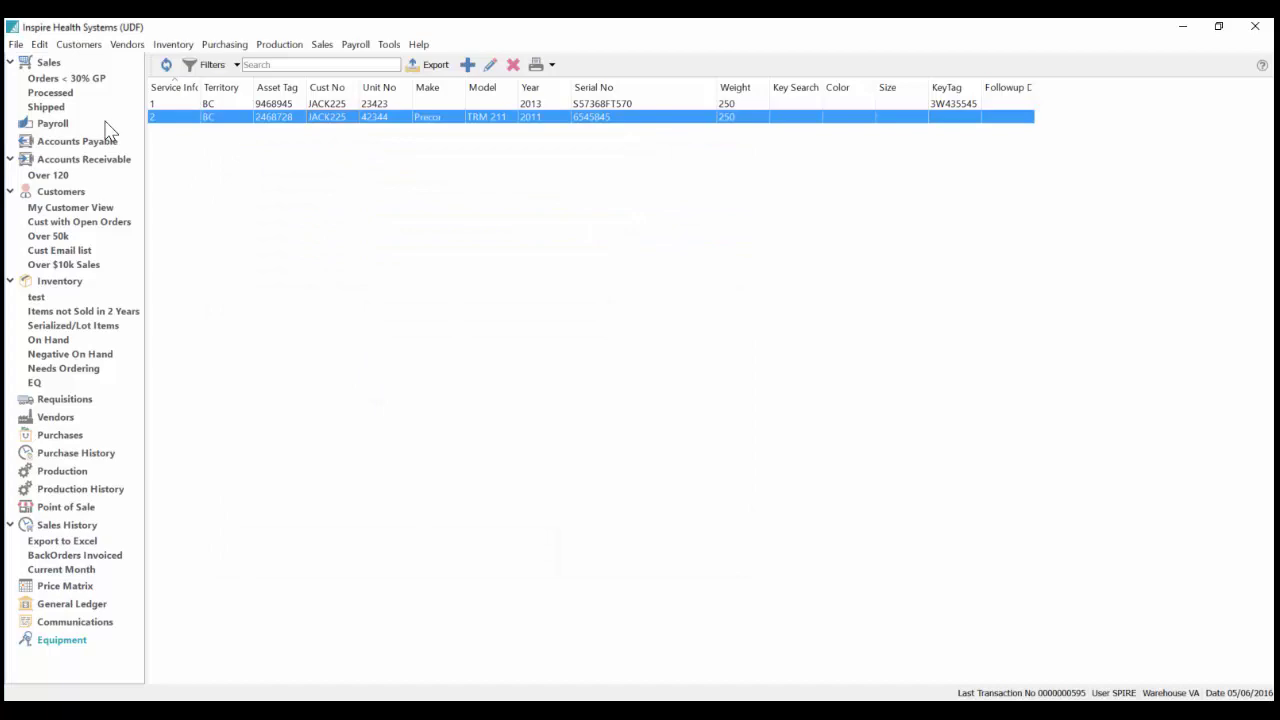
Step: Start a new sales order for Jackson Fitness Center in a smaller window and dismiss the customer alert
{"action": "left_click", "coordinate": [54, 64]}
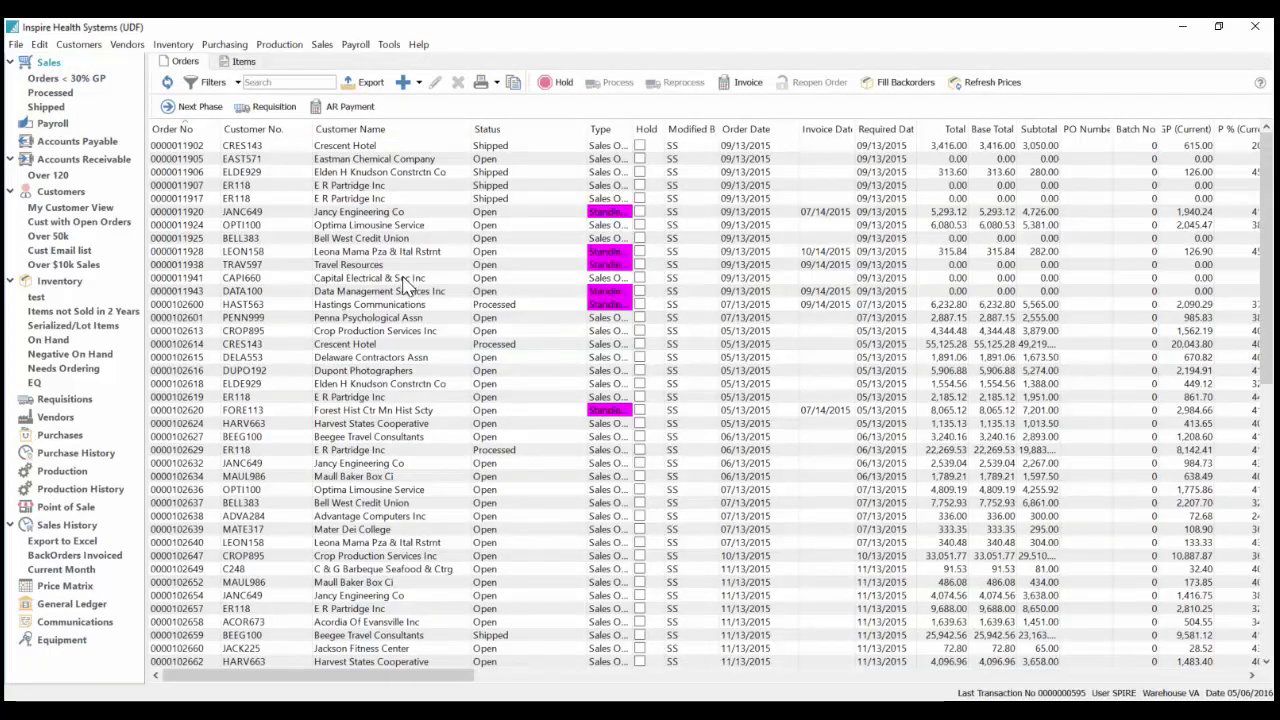
{"action": "left_click", "coordinate": [403, 82]}
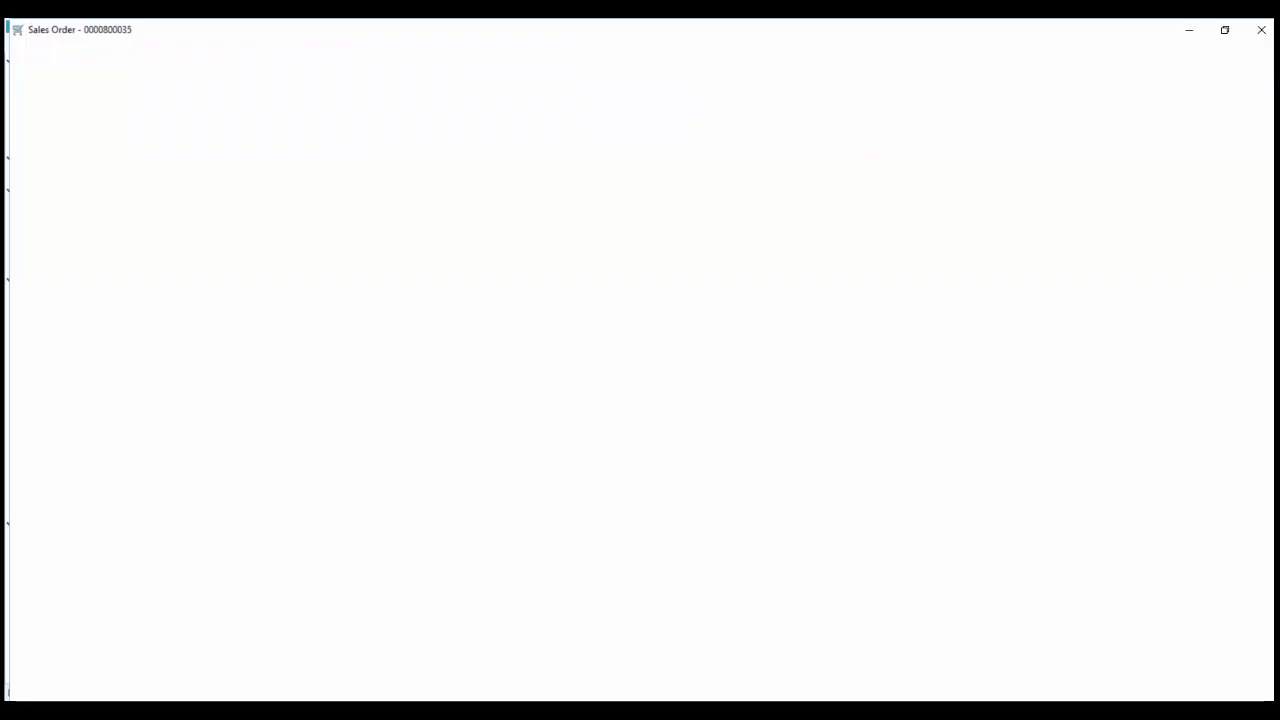
{"action": "left_click", "coordinate": [1224, 29]}
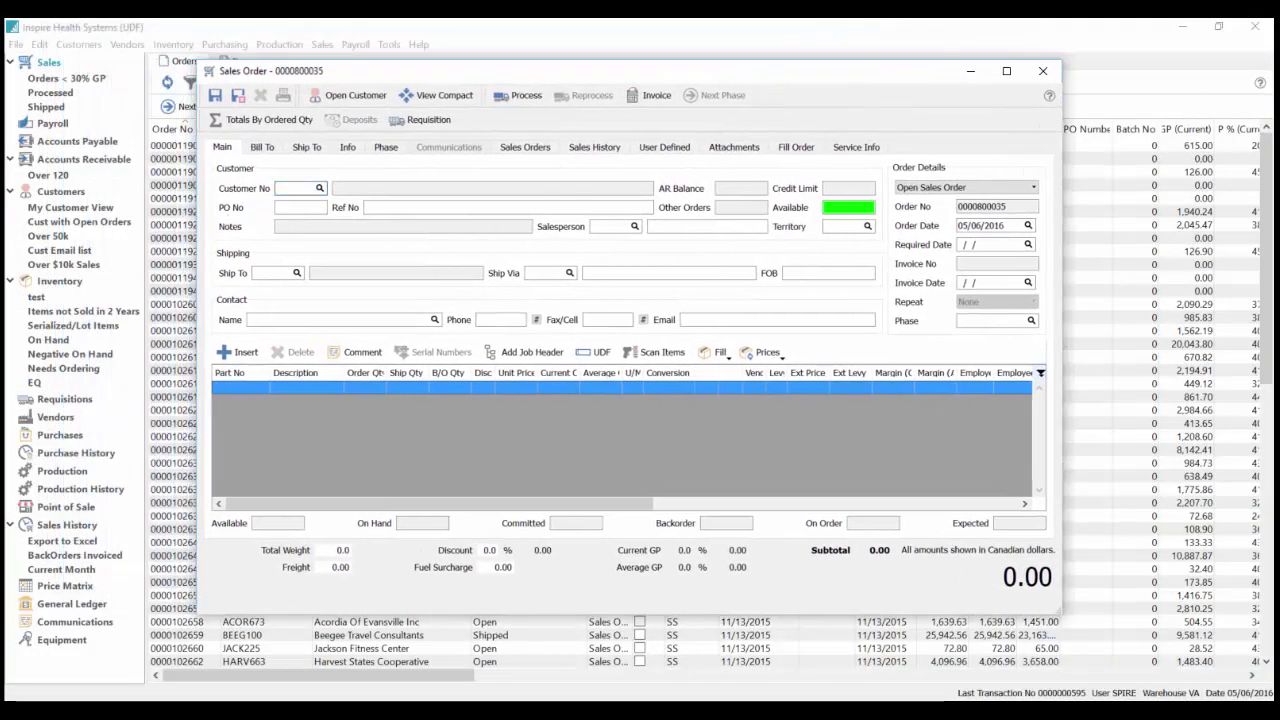
{"action": "left_click", "coordinate": [310, 207]}
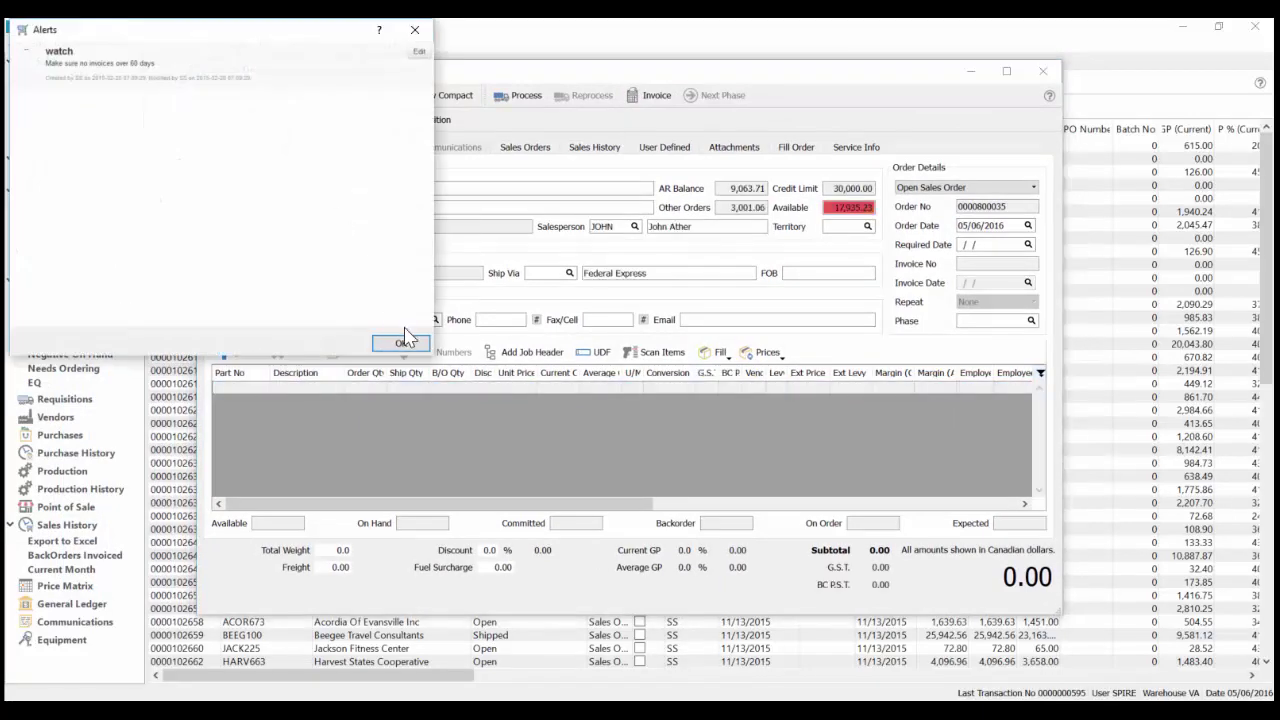
{"action": "left_click", "coordinate": [405, 341]}
Step: Assign the equipment with asset tag 2468728 to the order's service info, enlarge the order window, and save and close the order
{"action": "left_click", "coordinate": [856, 147]}
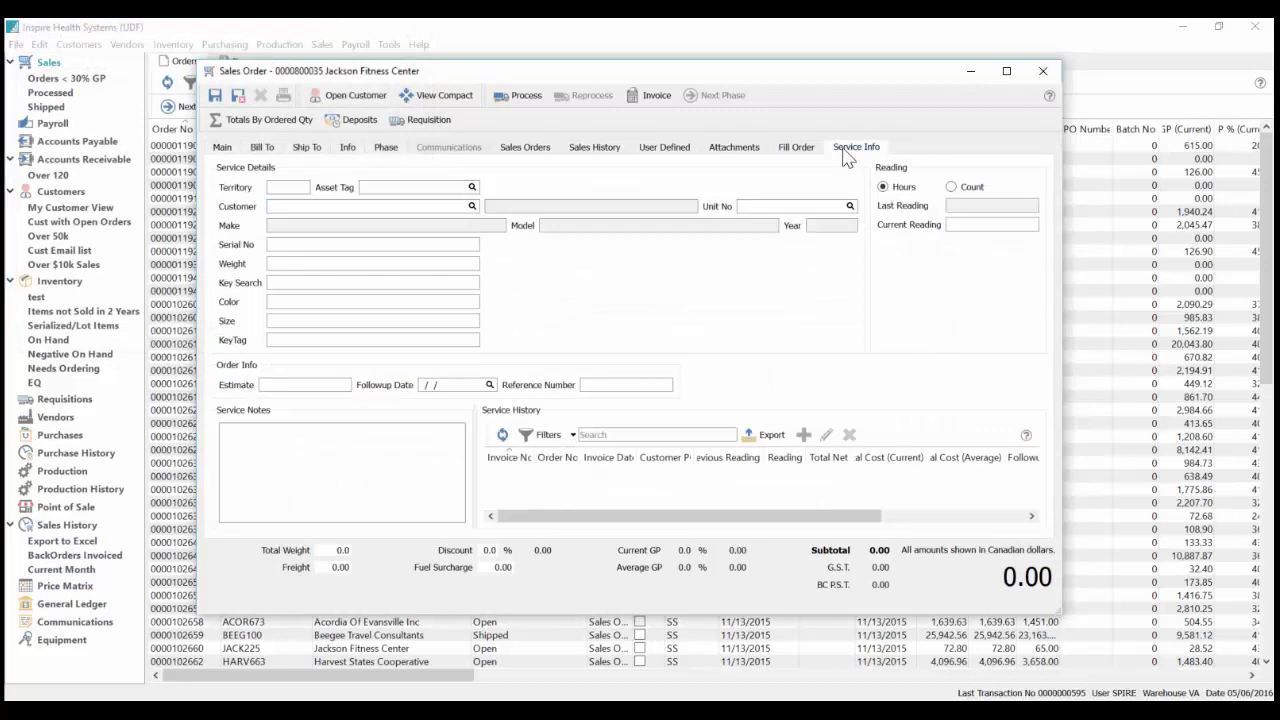
{"action": "left_click", "coordinate": [472, 187]}
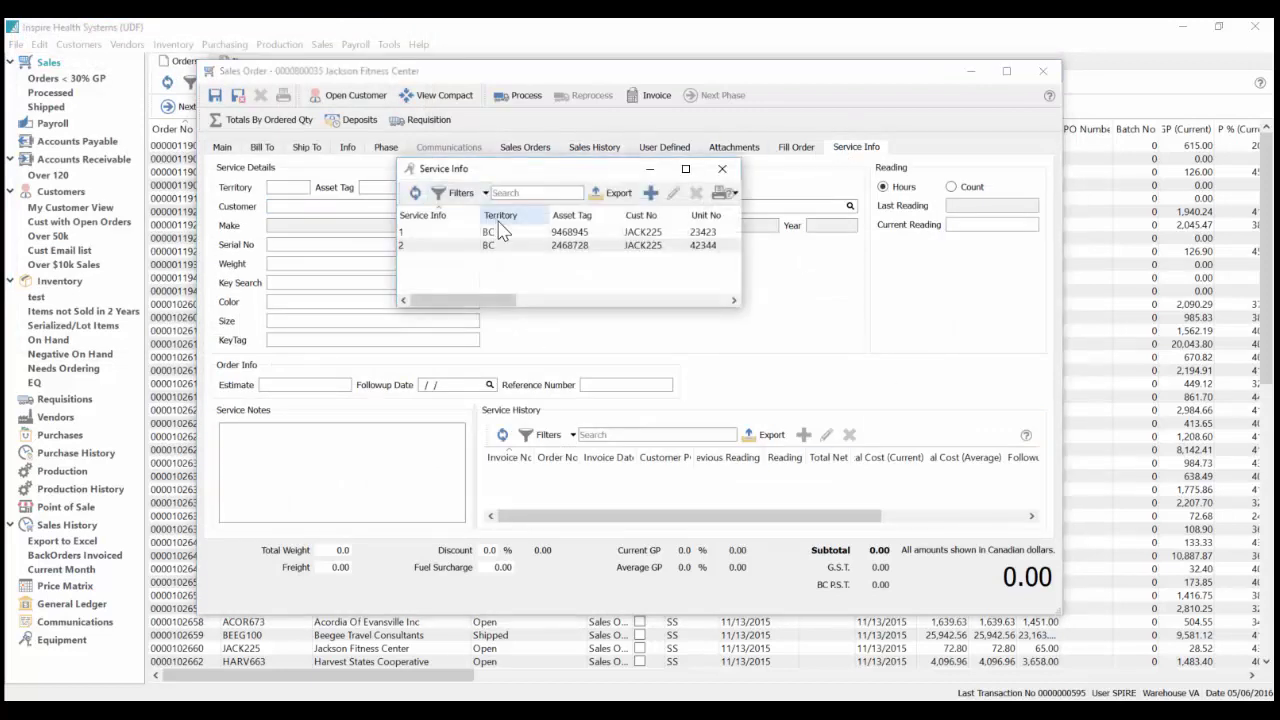
{"action": "double_click", "coordinate": [551, 244]}
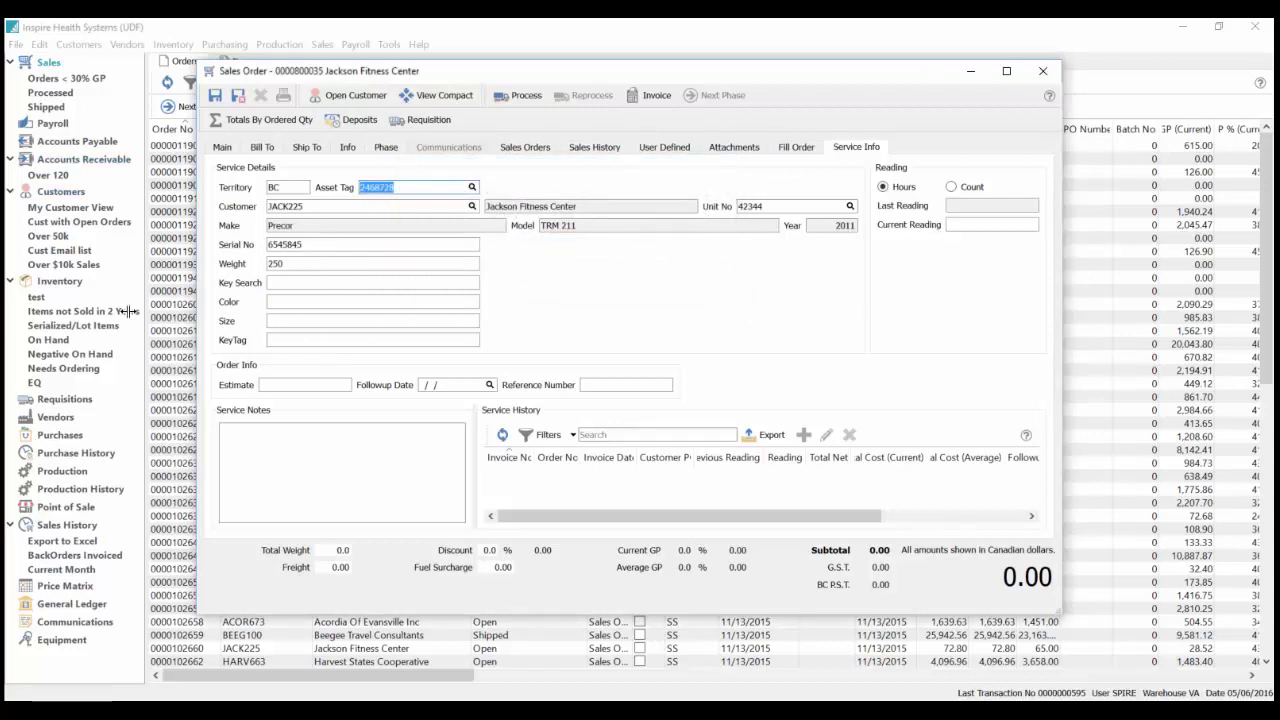
{"action": "left_click", "coordinate": [281, 441]}
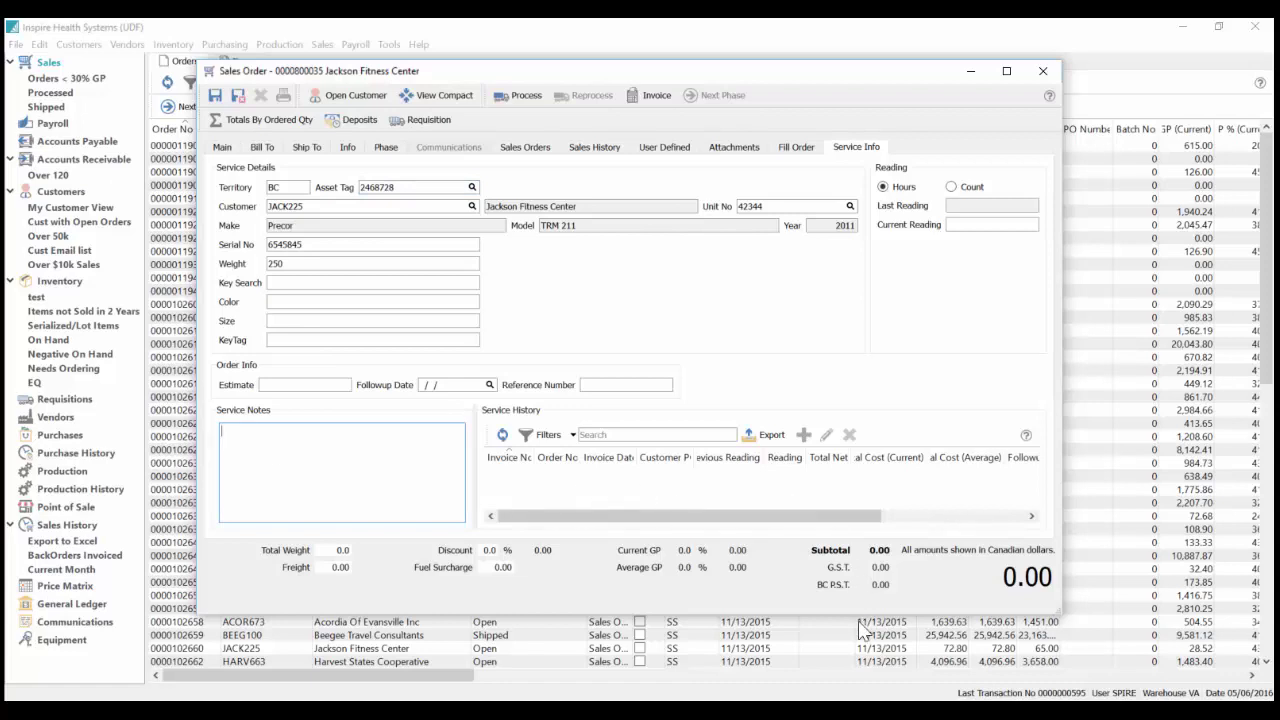
{"action": "left_click_drag", "start_coordinate": [862, 613], "coordinate": [858, 650]}
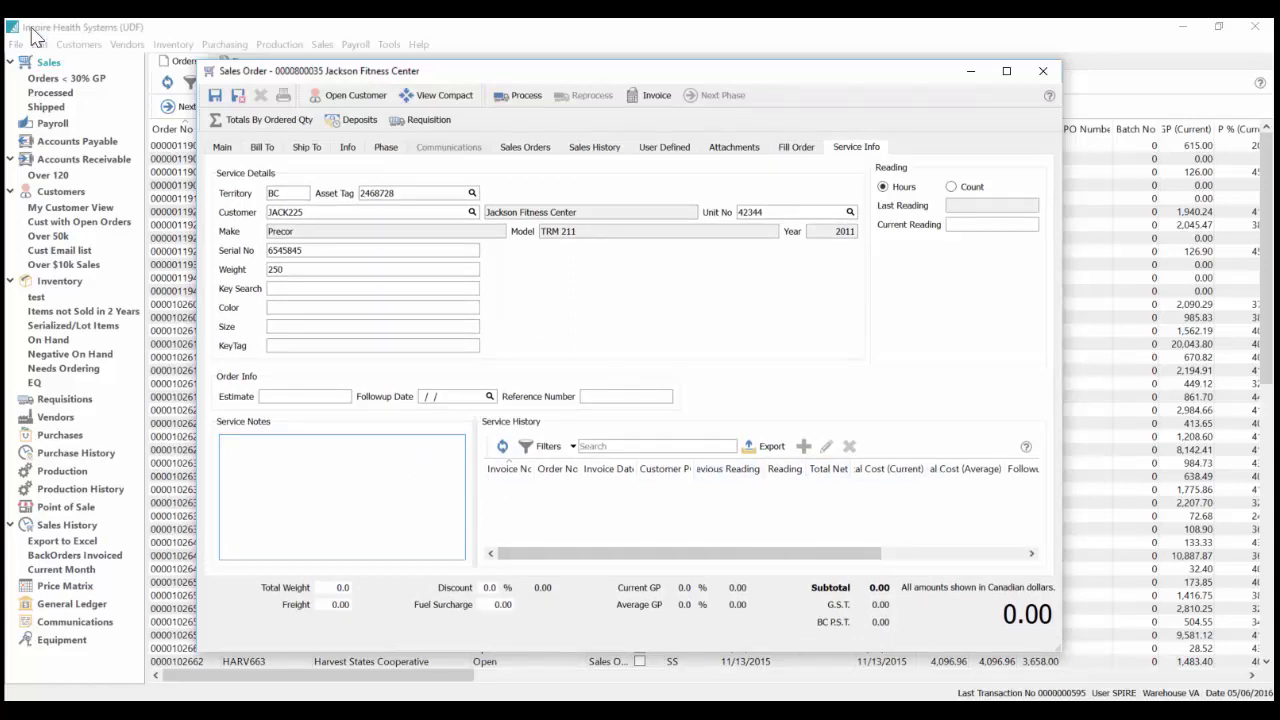
{"action": "left_click", "coordinate": [240, 99]}
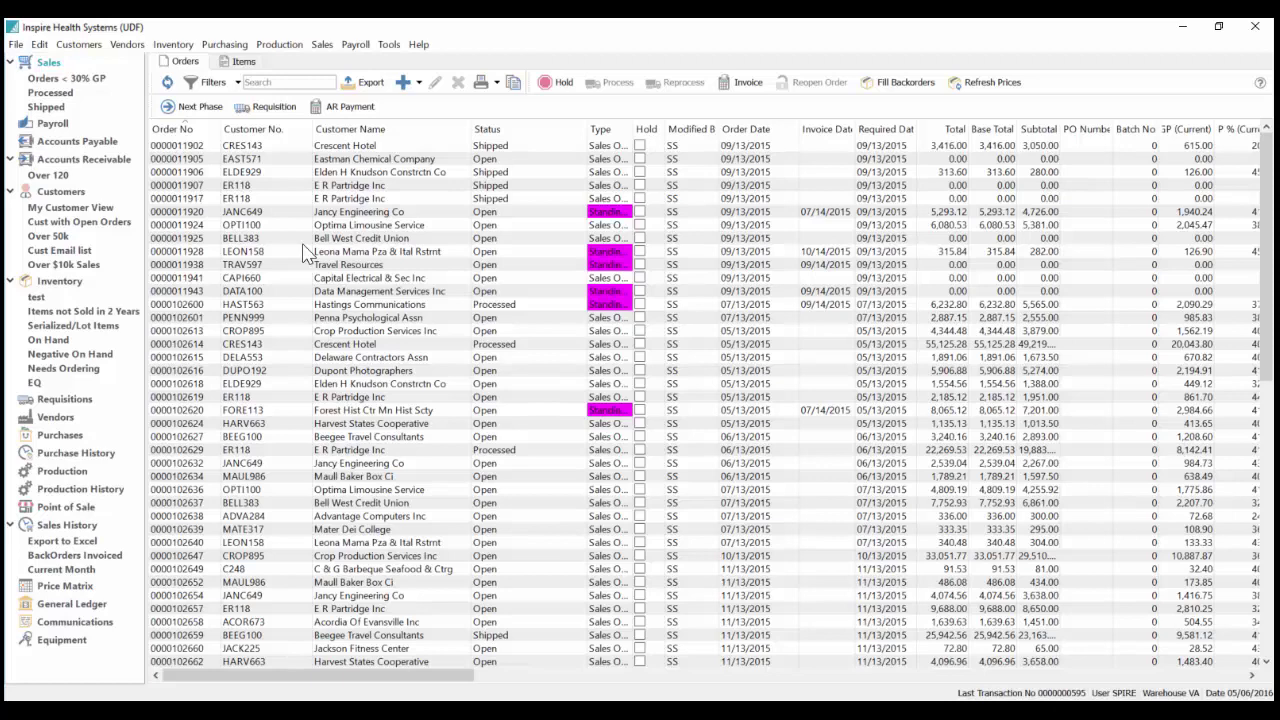
Step: Examine the three sales tax code fields of warehouse VA, and close the warehouse record and list
{"action": "left_click", "coordinate": [40, 45]}
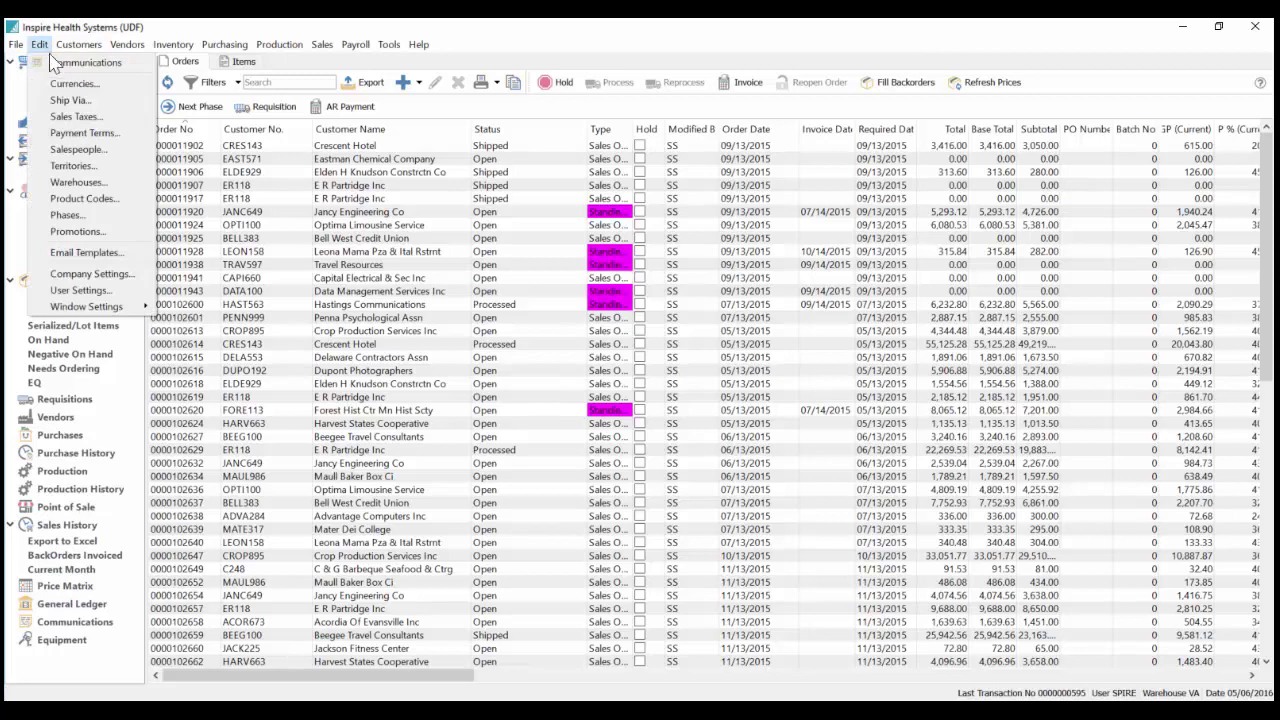
{"action": "left_click", "coordinate": [78, 182]}
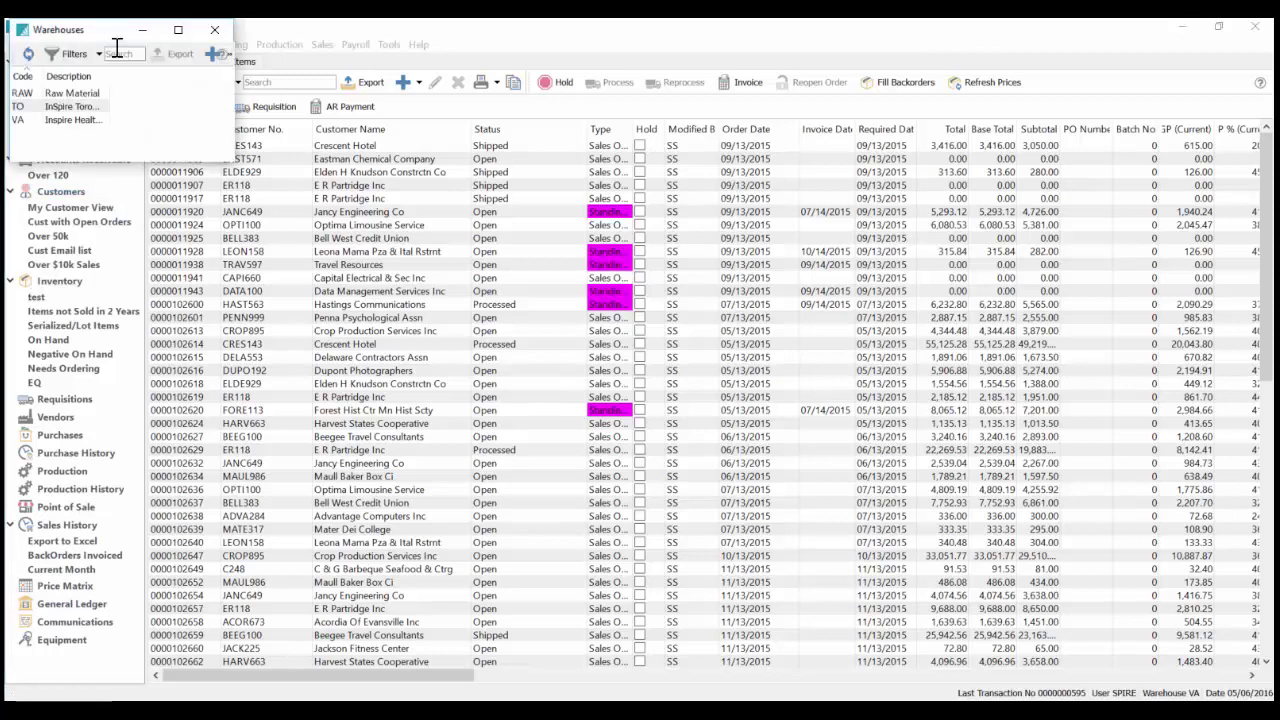
{"action": "left_click_drag", "start_coordinate": [120, 30], "coordinate": [302, 132]}
{"action": "left_click", "coordinate": [255, 222]}
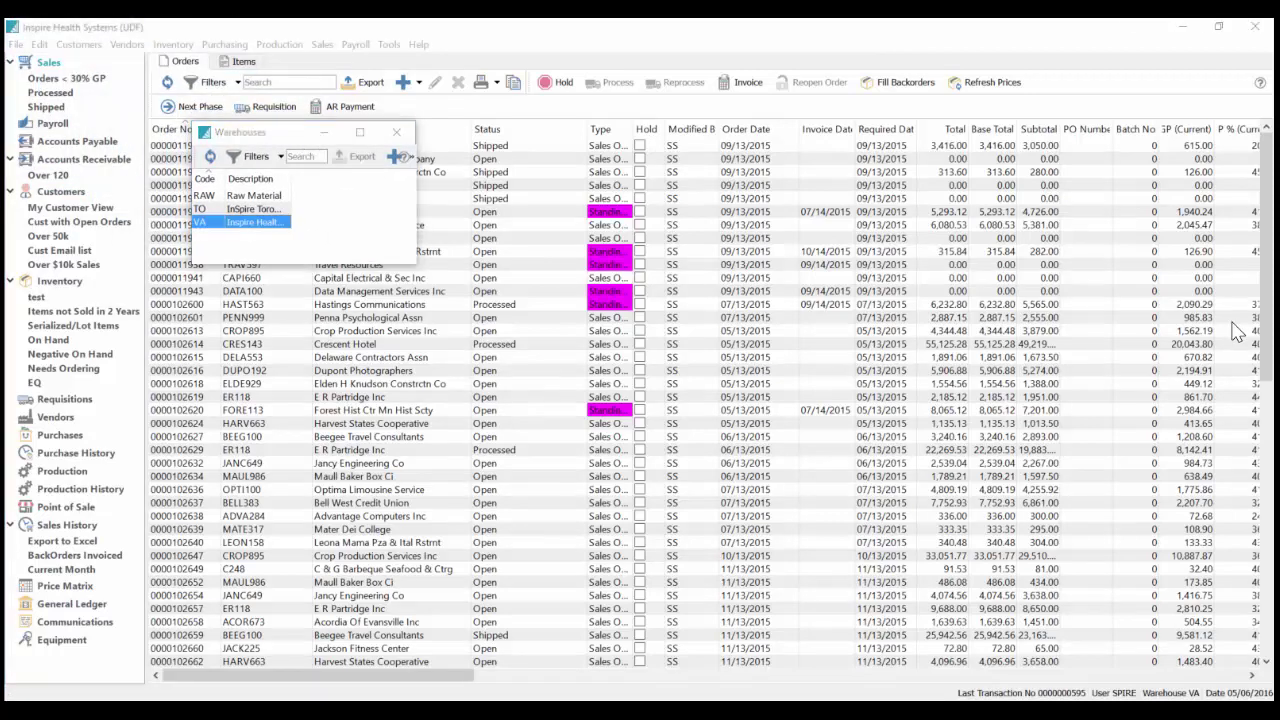
{"action": "left_click", "coordinate": [335, 234]}
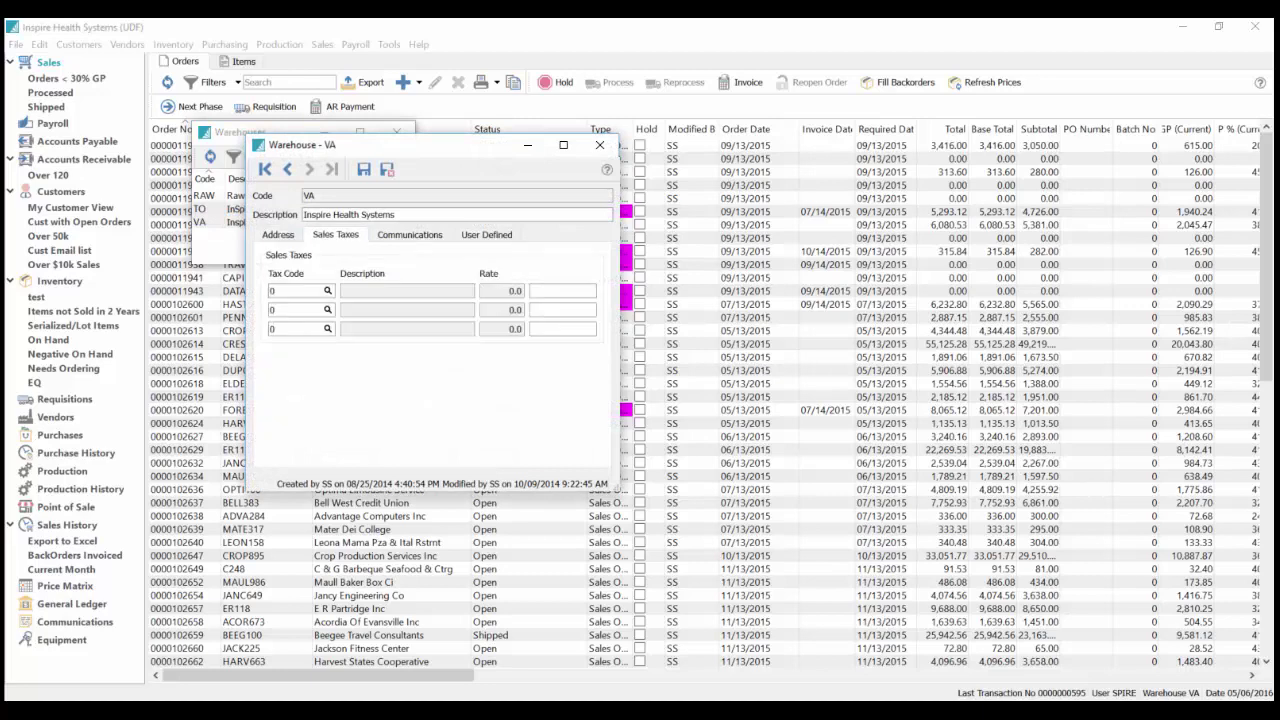
{"action": "left_click", "coordinate": [296, 291]}
{"action": "left_click", "coordinate": [298, 310]}
{"action": "left_click", "coordinate": [300, 329]}
{"action": "left_click", "coordinate": [300, 291]}
{"action": "left_click", "coordinate": [388, 171]}
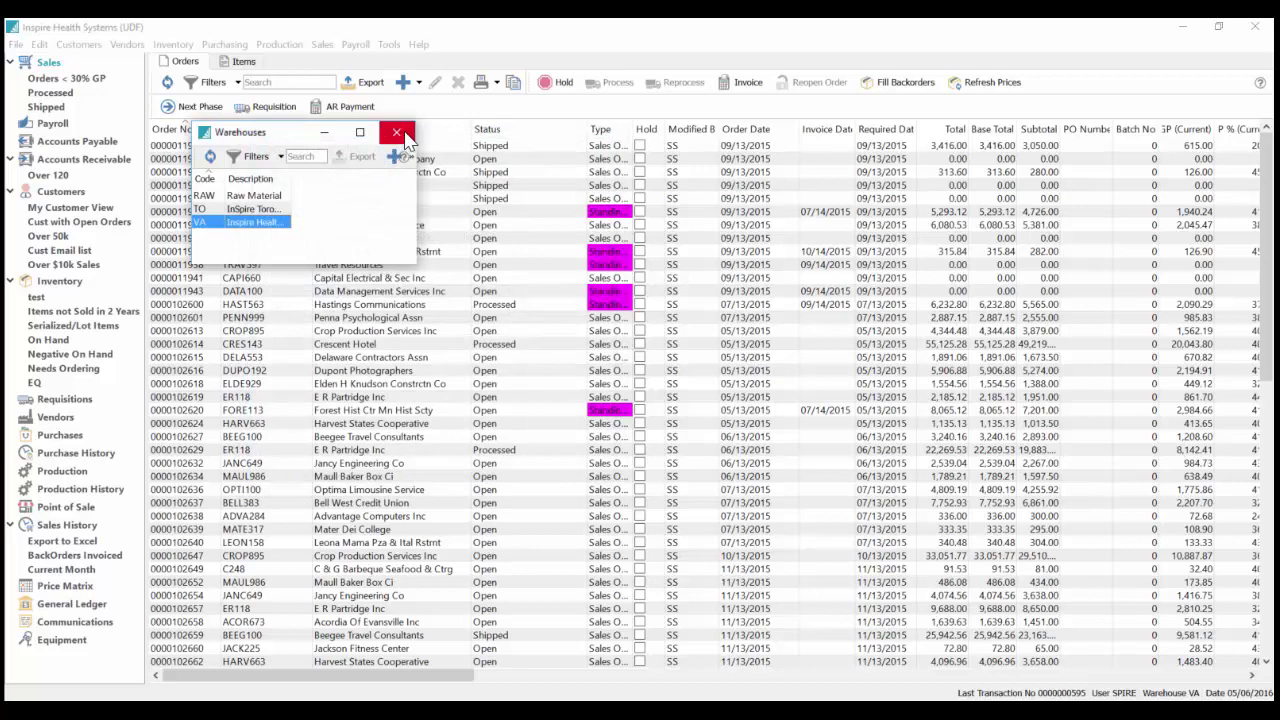
{"action": "left_click", "coordinate": [397, 133]}
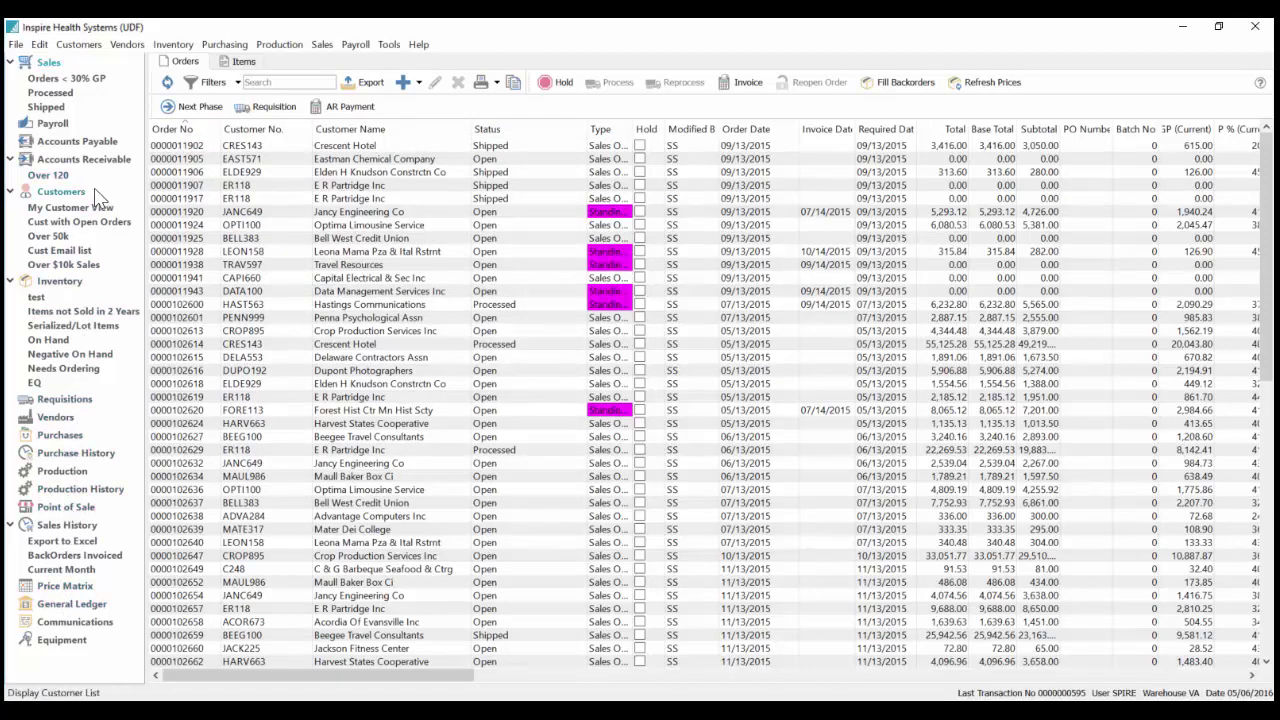
Step: Check the sales taxes of vendor Northern Lights Fitness Products and disable using billing address taxes on purchase orders
{"action": "left_click", "coordinate": [55, 418]}
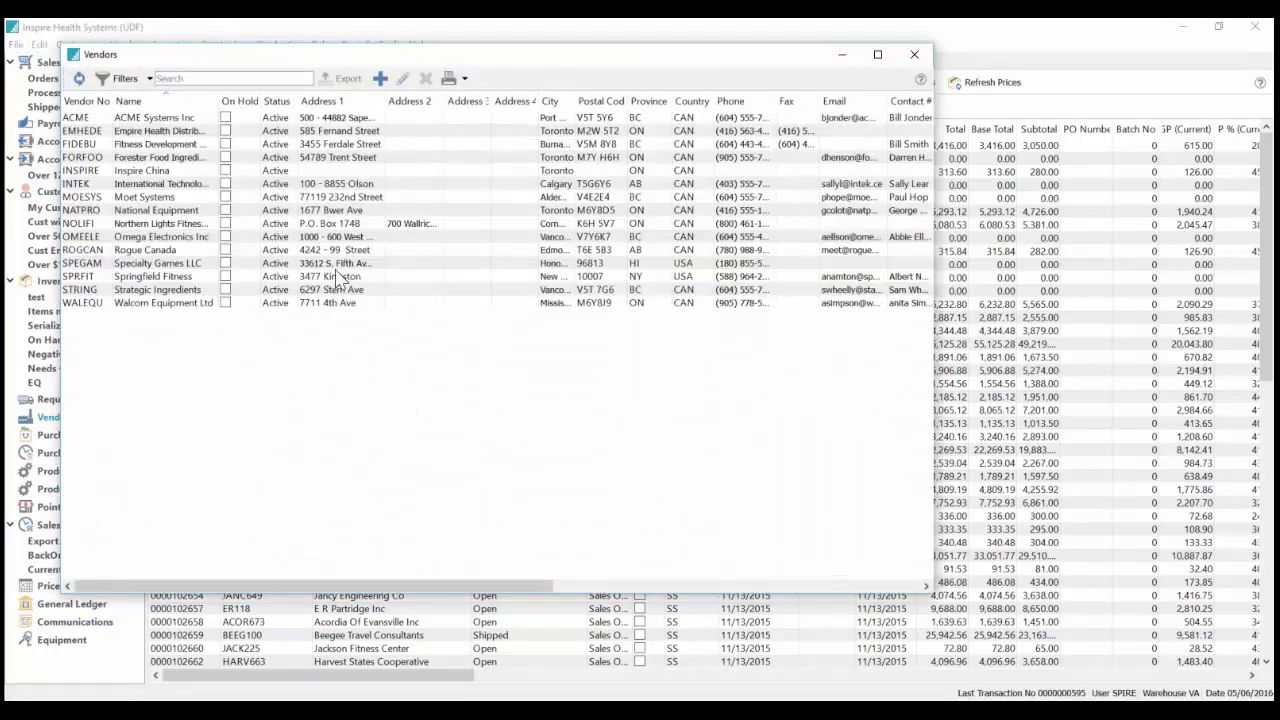
{"action": "double_click", "coordinate": [310, 223]}
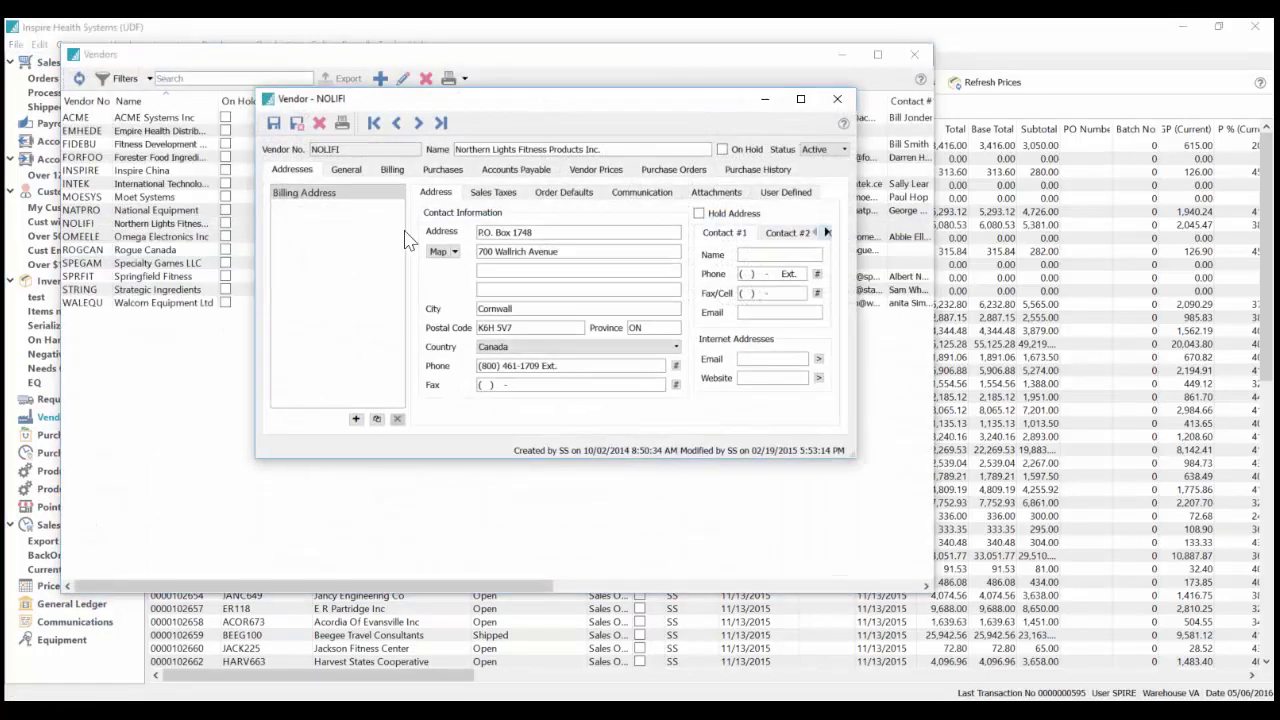
{"action": "left_click", "coordinate": [358, 170]}
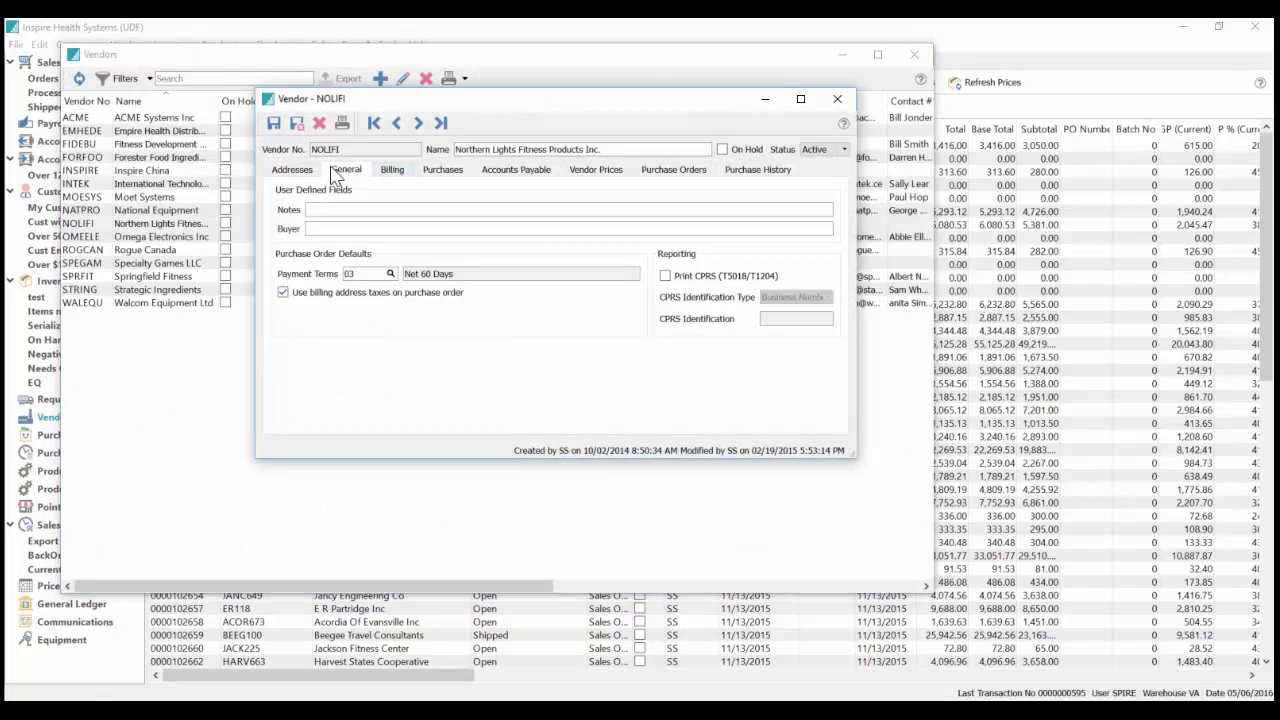
{"action": "left_click", "coordinate": [290, 170]}
{"action": "left_click", "coordinate": [495, 192]}
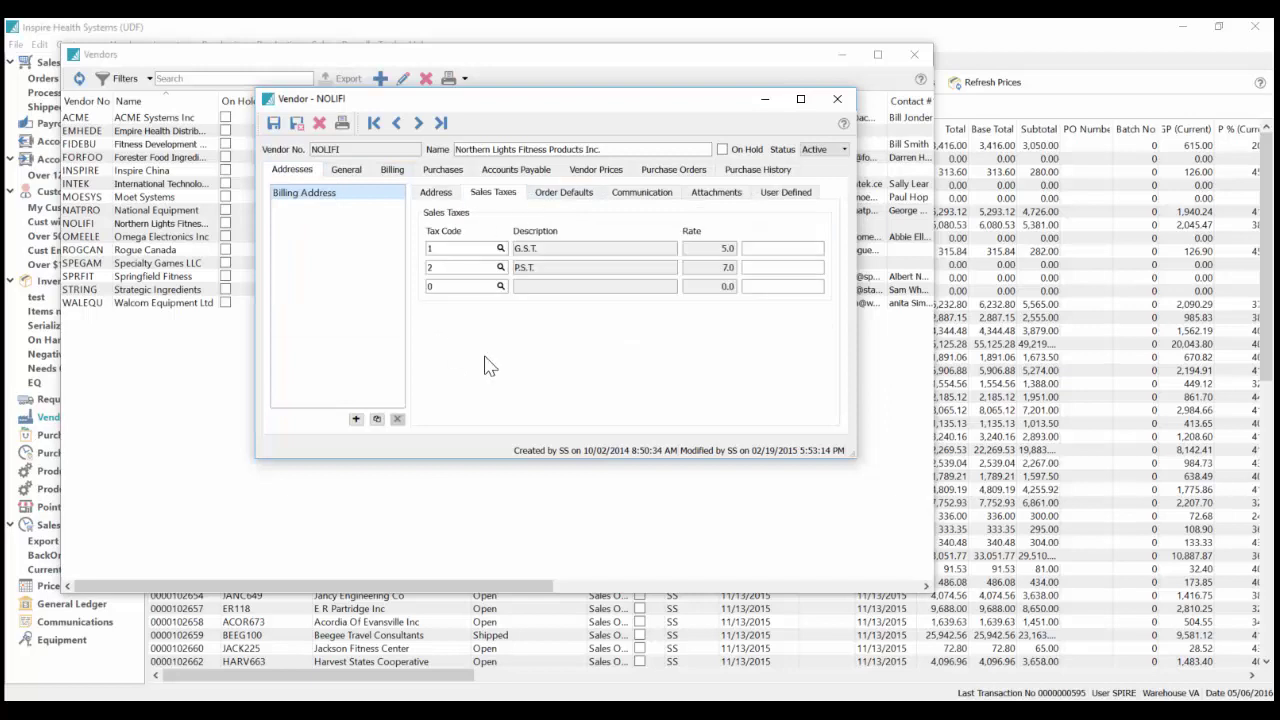
{"action": "left_click", "coordinate": [348, 170]}
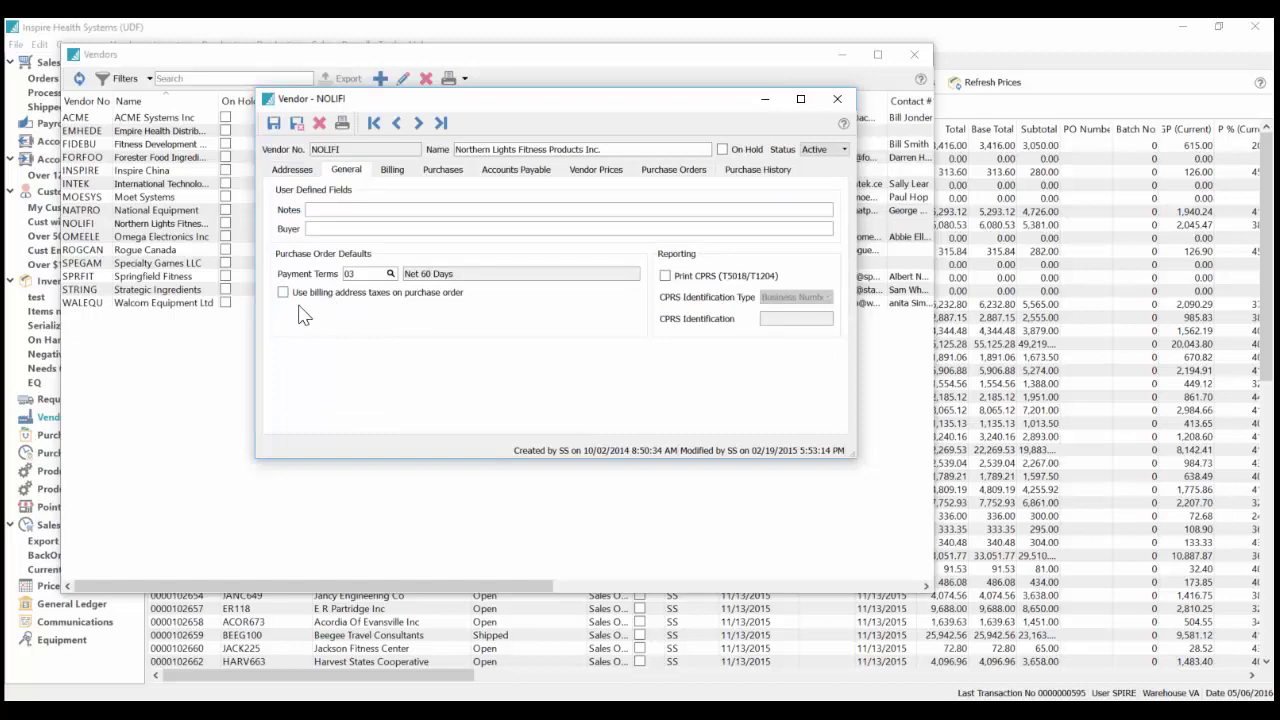
Step: Save and close the vendor record, and close the vendors list
{"action": "left_click", "coordinate": [297, 123]}
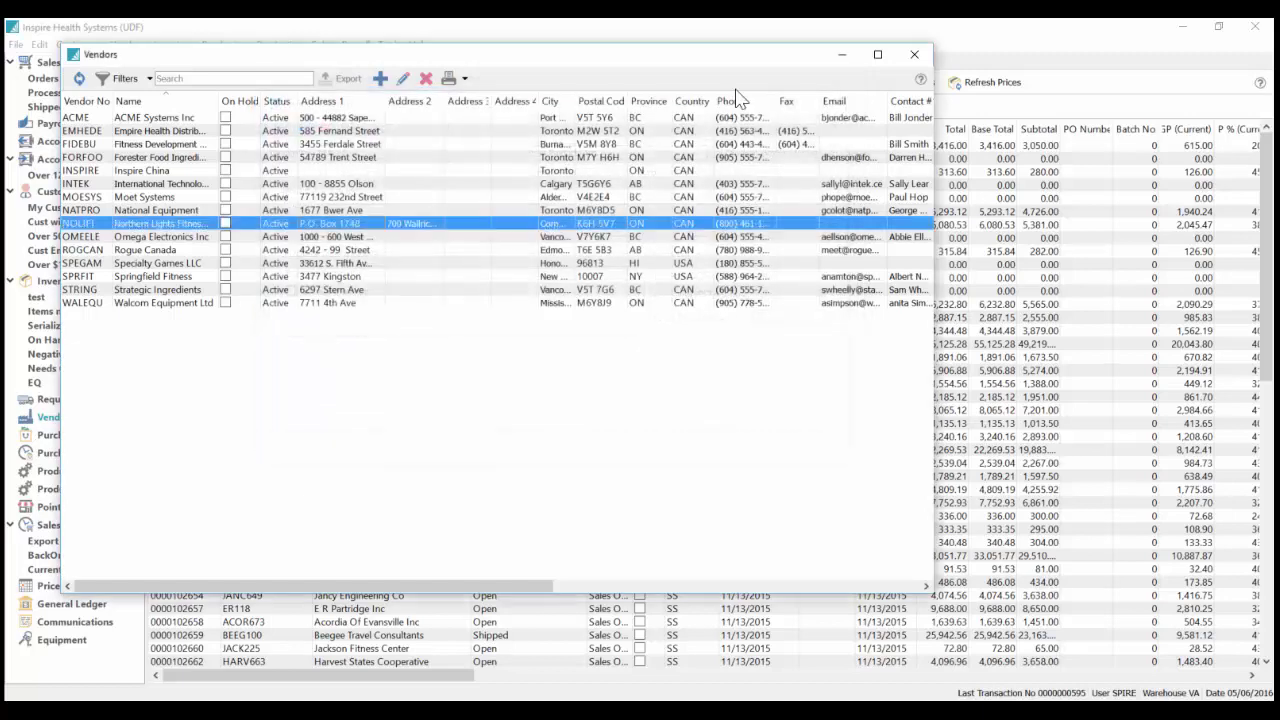
{"action": "left_click", "coordinate": [913, 54]}
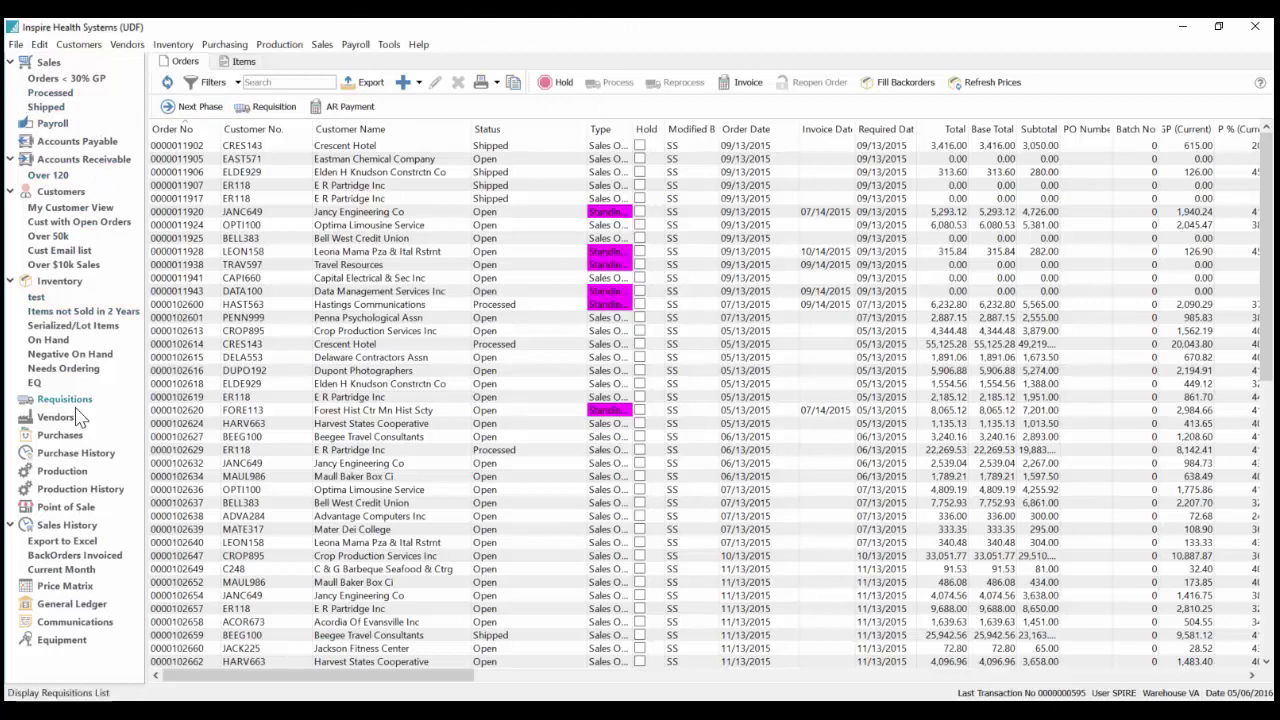
Step: Show the item lines of the sales history and sort them by province in ascending order
{"action": "left_click", "coordinate": [80, 528]}
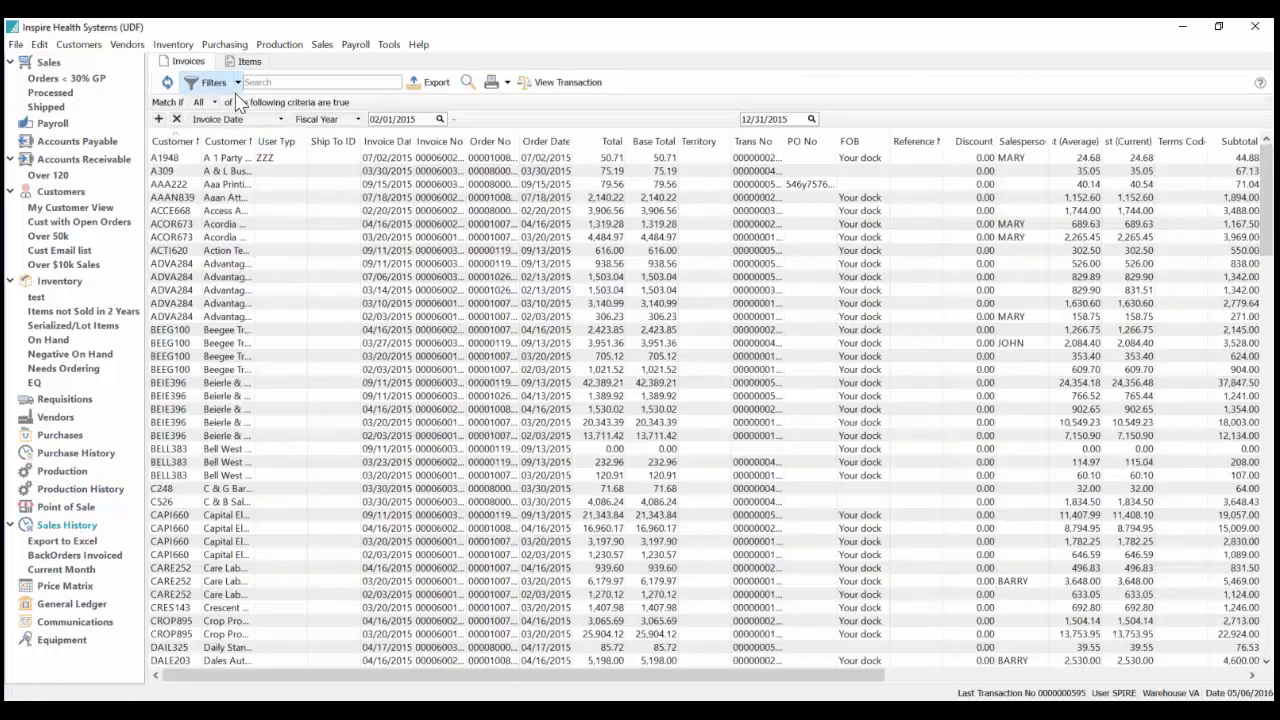
{"action": "left_click", "coordinate": [248, 61]}
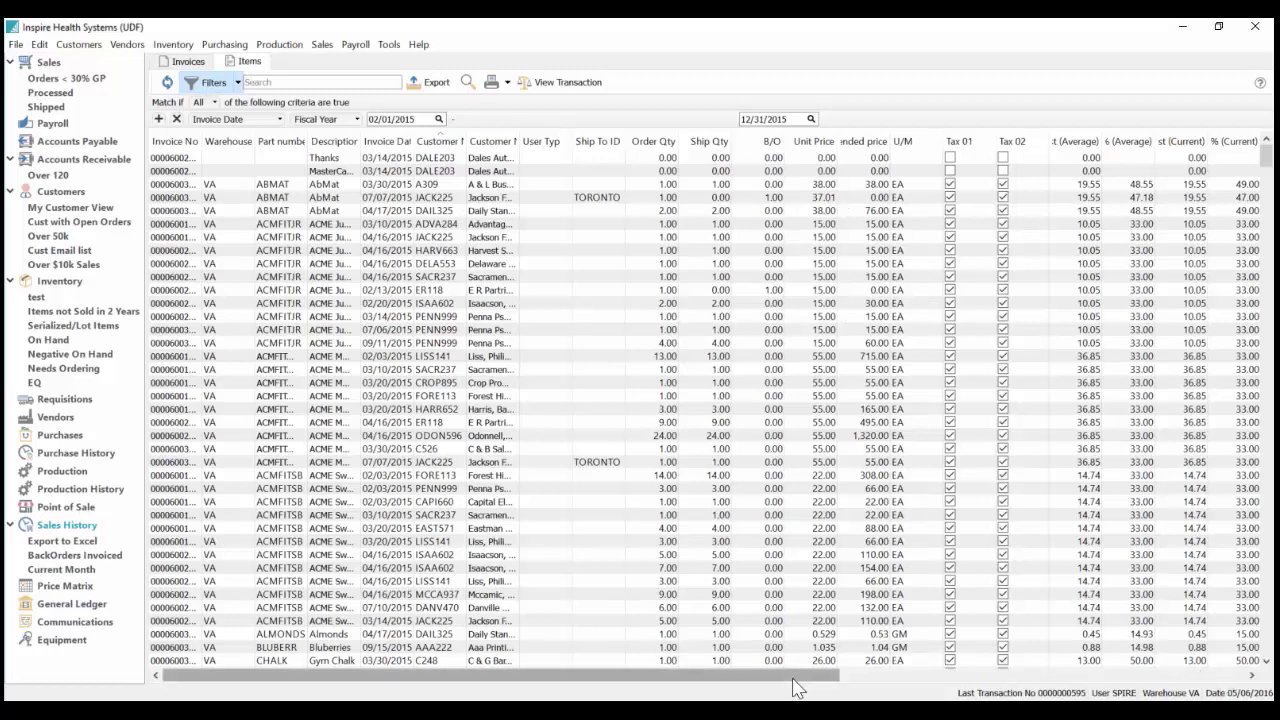
{"action": "left_click_drag", "start_coordinate": [793, 679], "coordinate": [995, 684]}
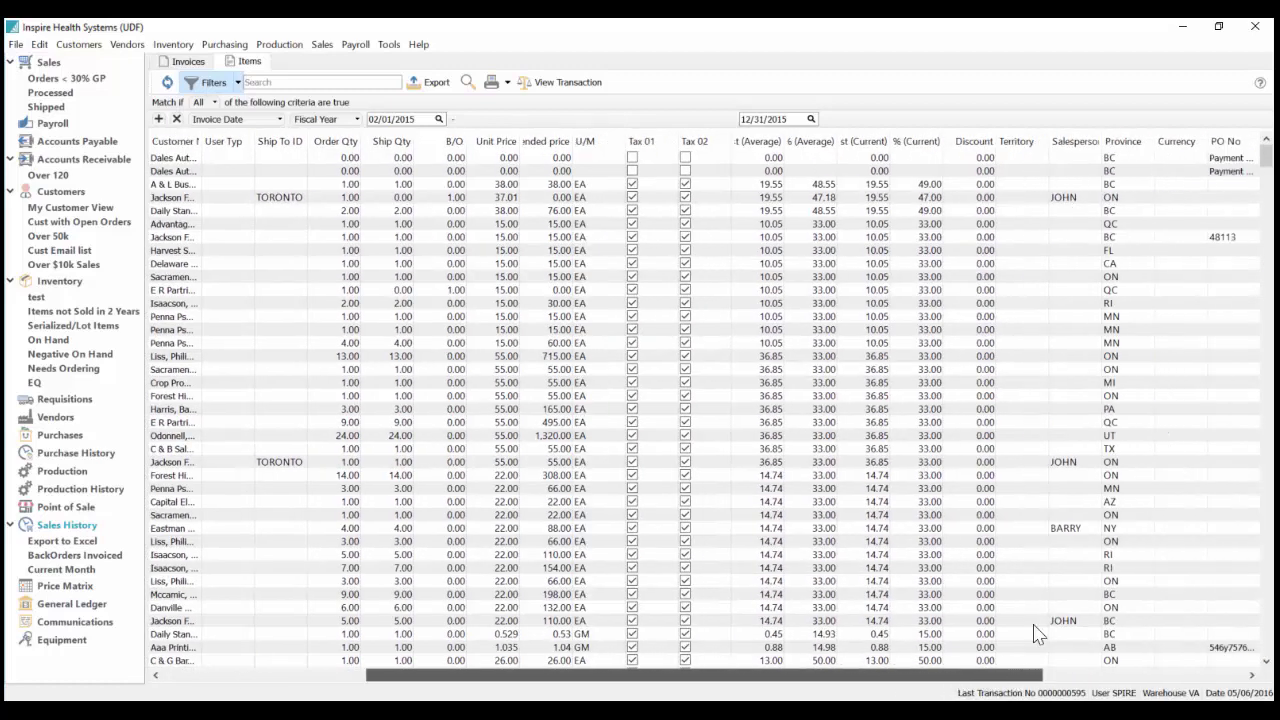
{"action": "left_click", "coordinate": [1123, 141]}
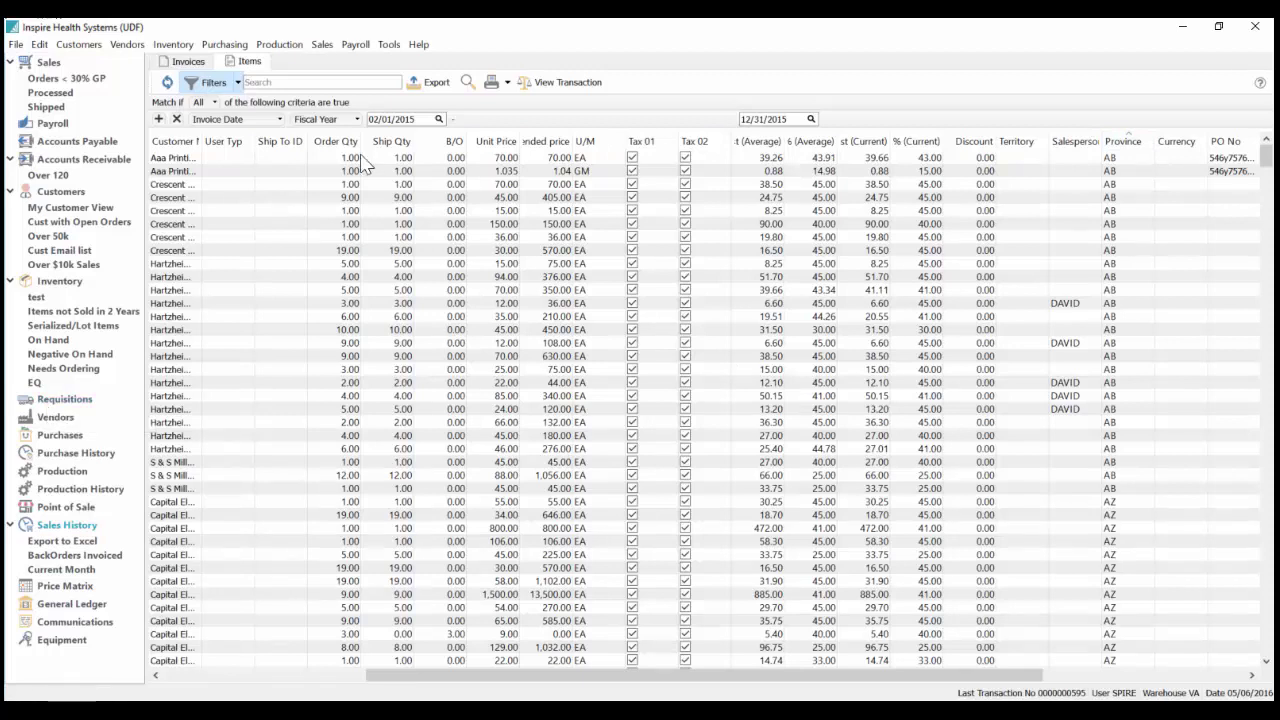
Step: Examine the Vendor Code Change window and its Apply command, and close it without entering a vendor
{"action": "left_click", "coordinate": [79, 46]}
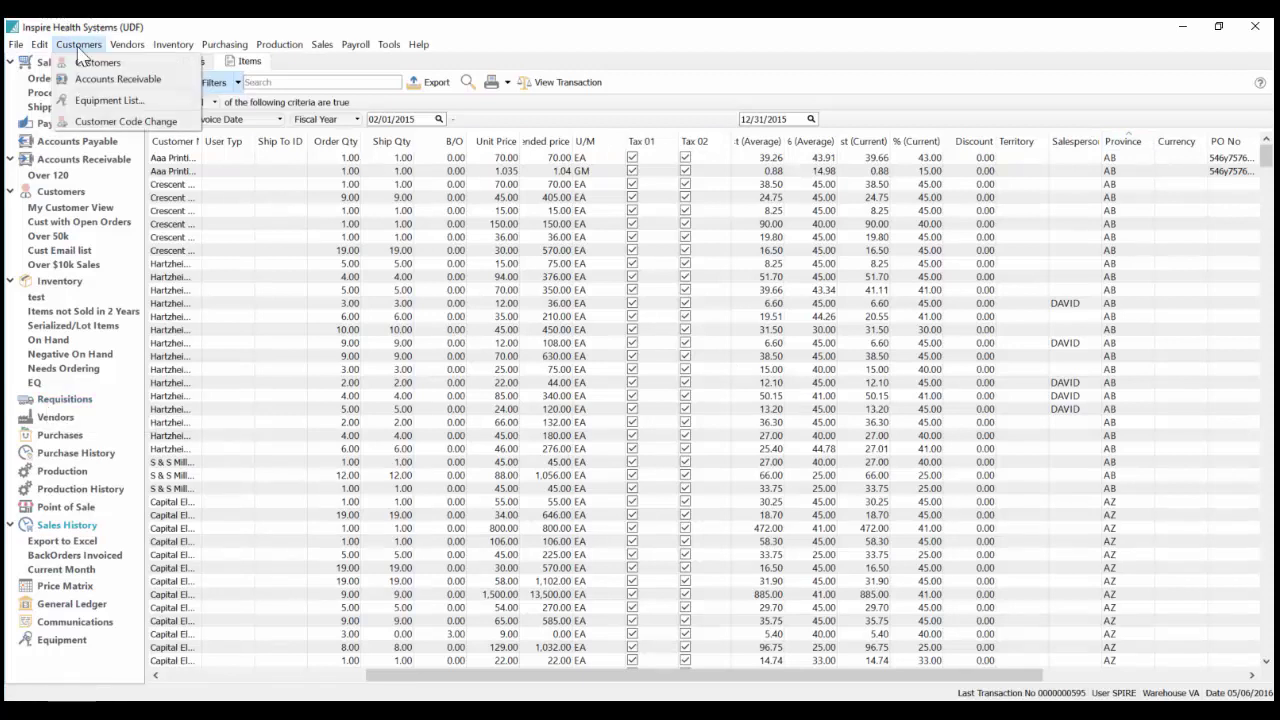
{"action": "mouse_move", "coordinate": [174, 47]}
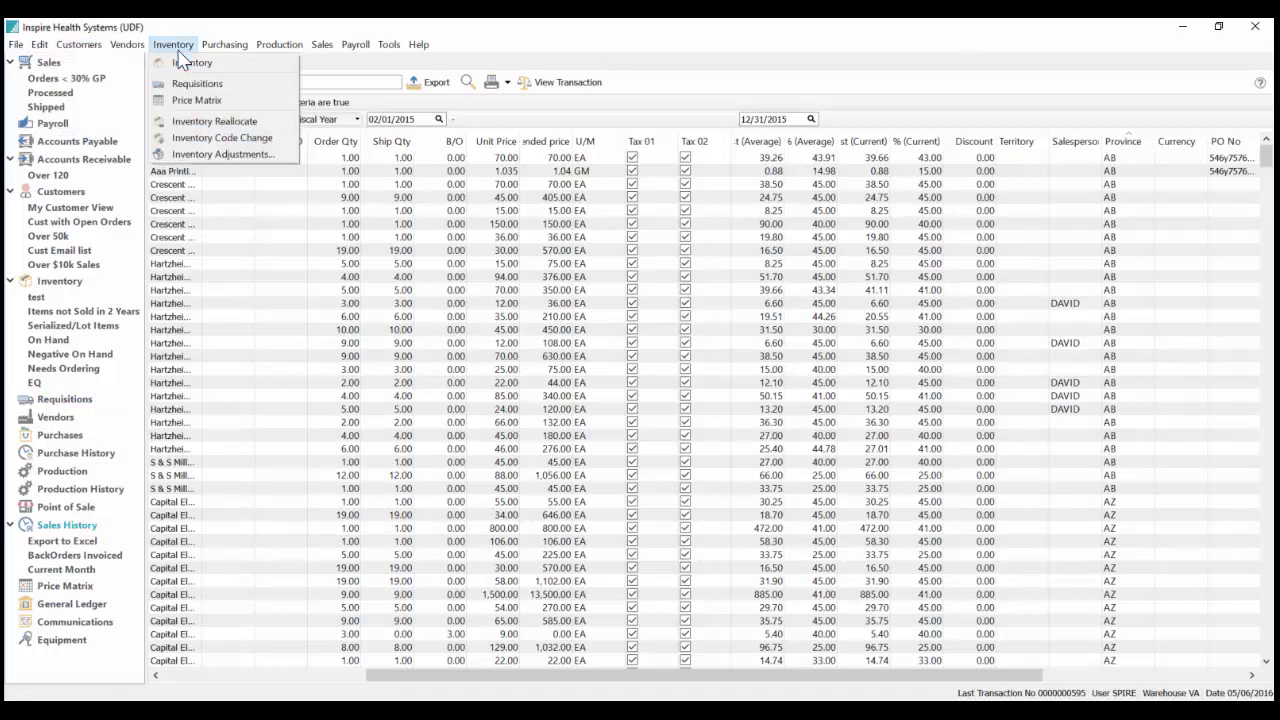
{"action": "mouse_move", "coordinate": [128, 46]}
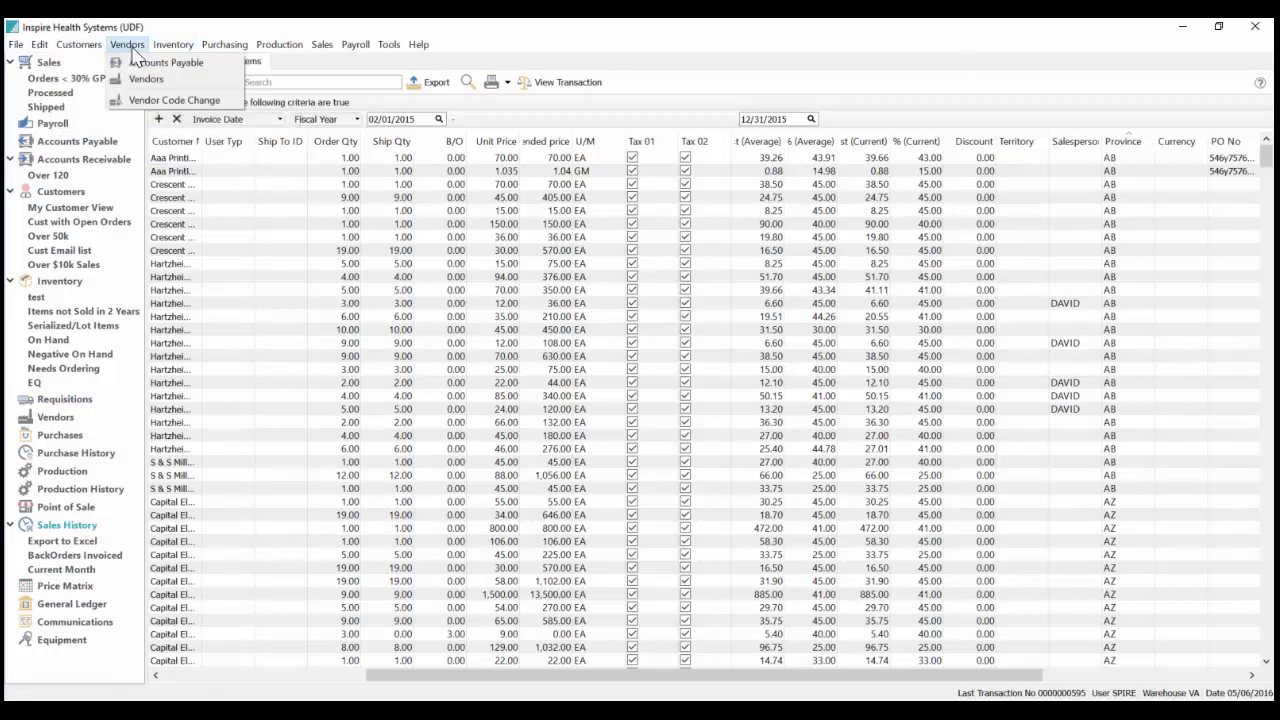
{"action": "left_click", "coordinate": [155, 100]}
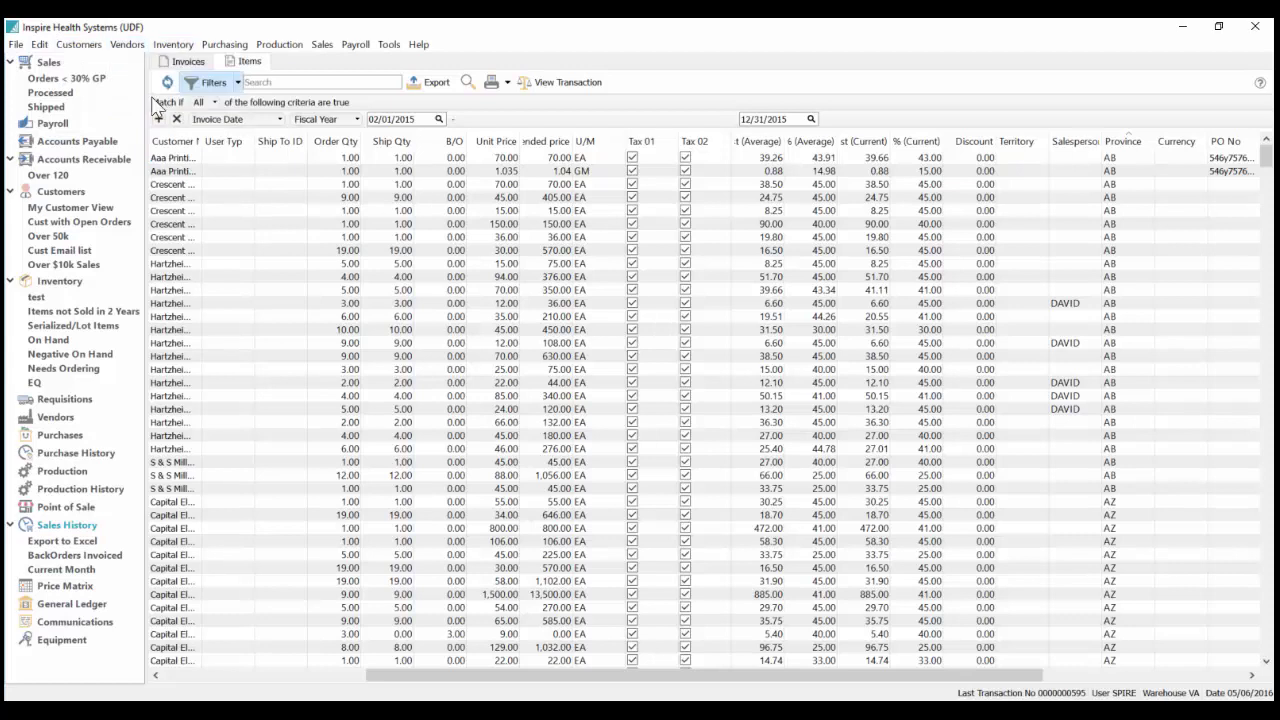
{"action": "left_click", "coordinate": [208, 212]}
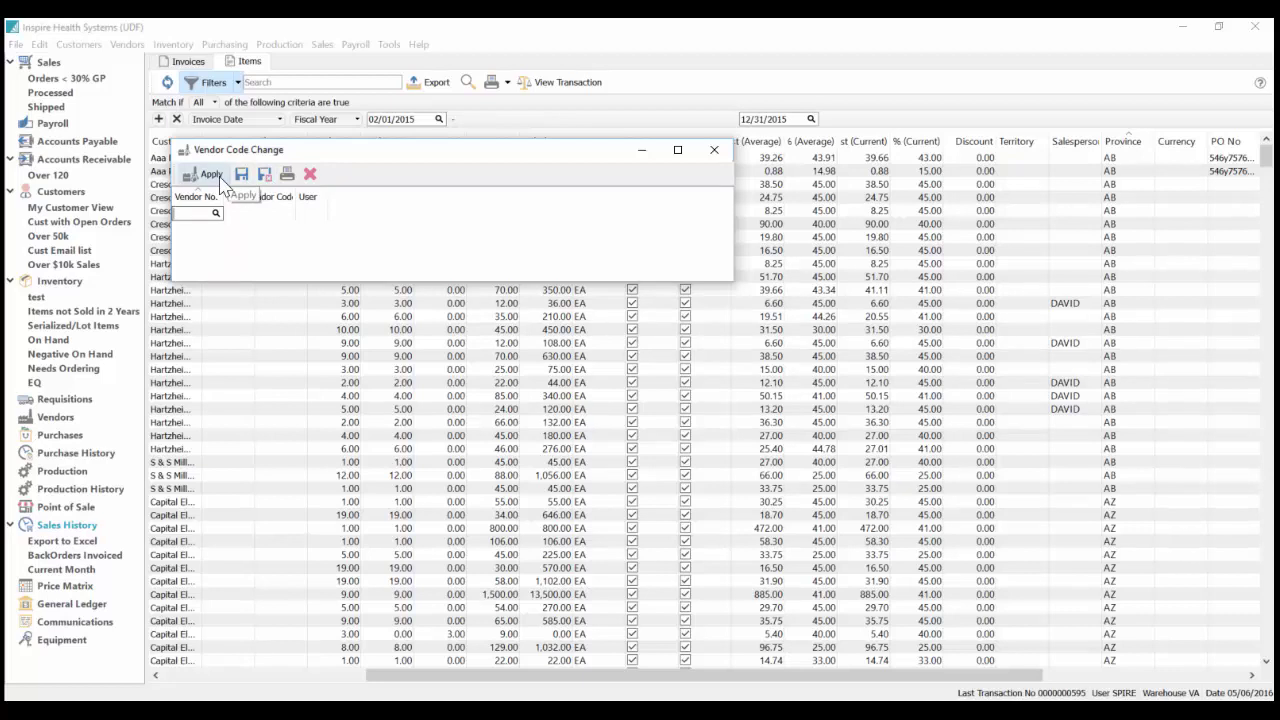
{"action": "left_click", "coordinate": [714, 149]}
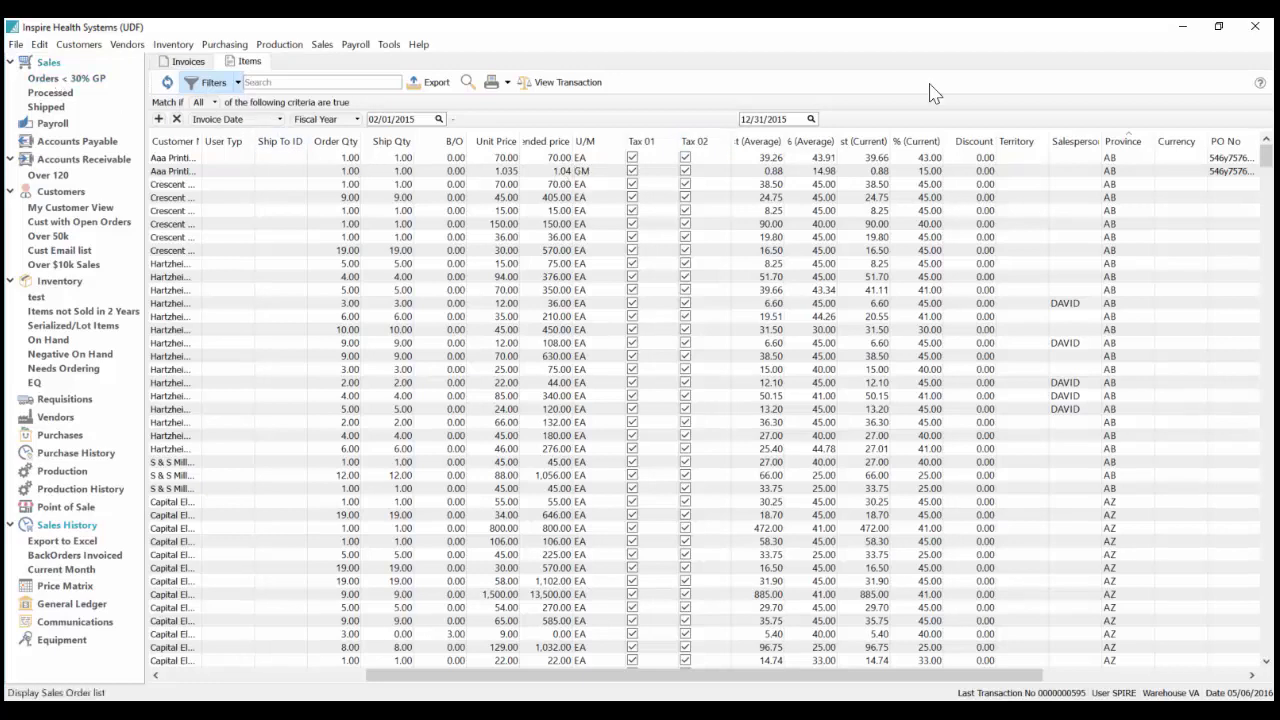
Step: Show the item lines of the sales orders, sort them by part number, and select all ACME Jump Rope lines
{"action": "left_click", "coordinate": [52, 78]}
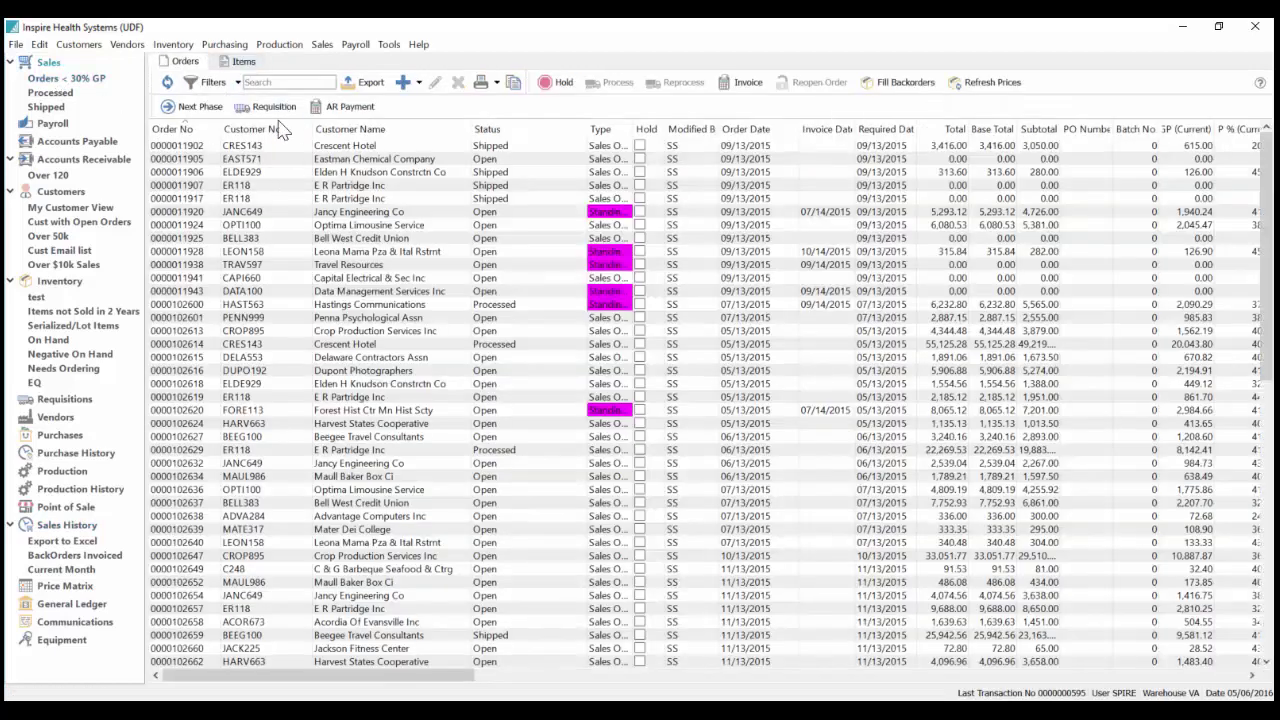
{"action": "left_click", "coordinate": [257, 140]}
{"action": "left_click", "coordinate": [241, 61]}
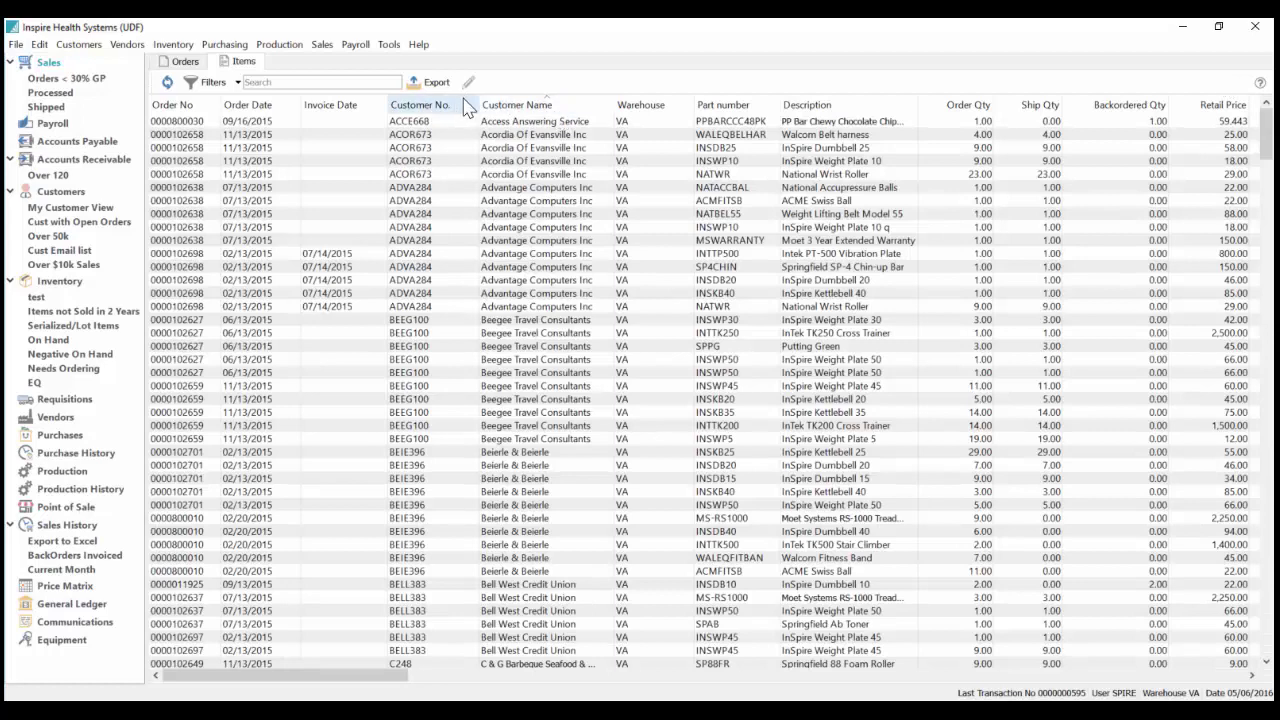
{"action": "left_click", "coordinate": [738, 105]}
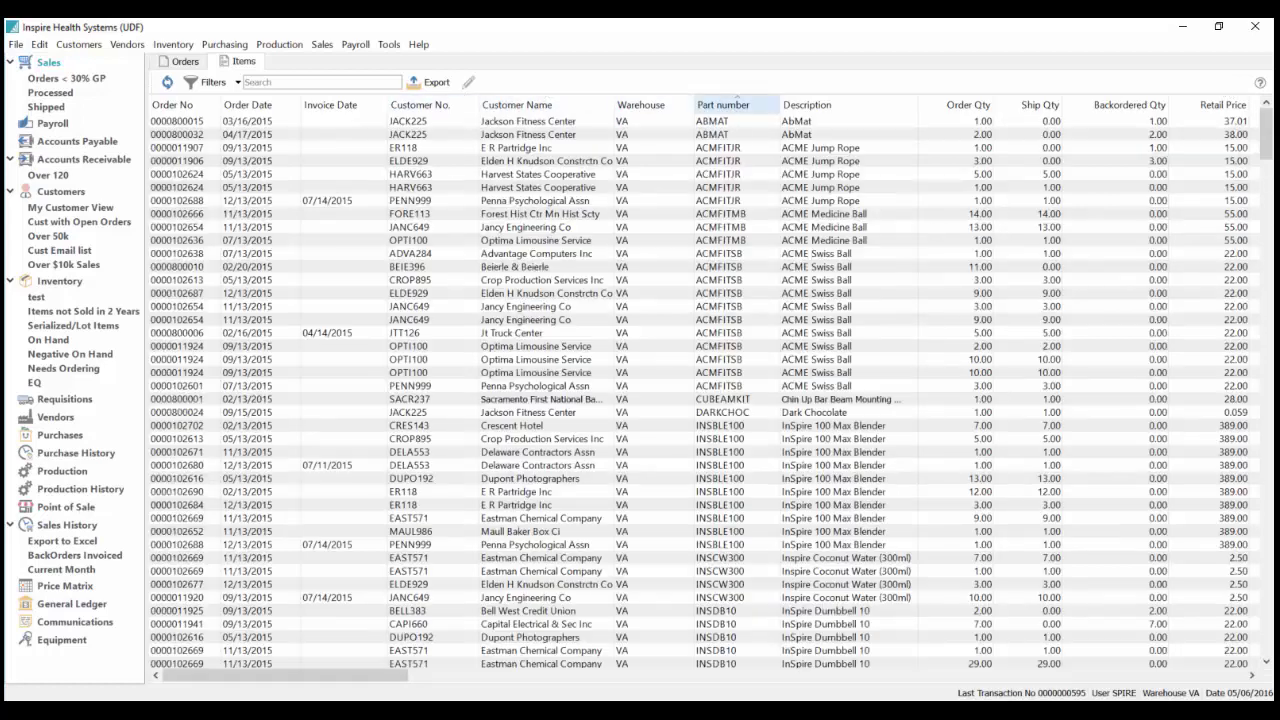
{"action": "left_click_drag", "start_coordinate": [737, 148], "coordinate": [745, 205]}
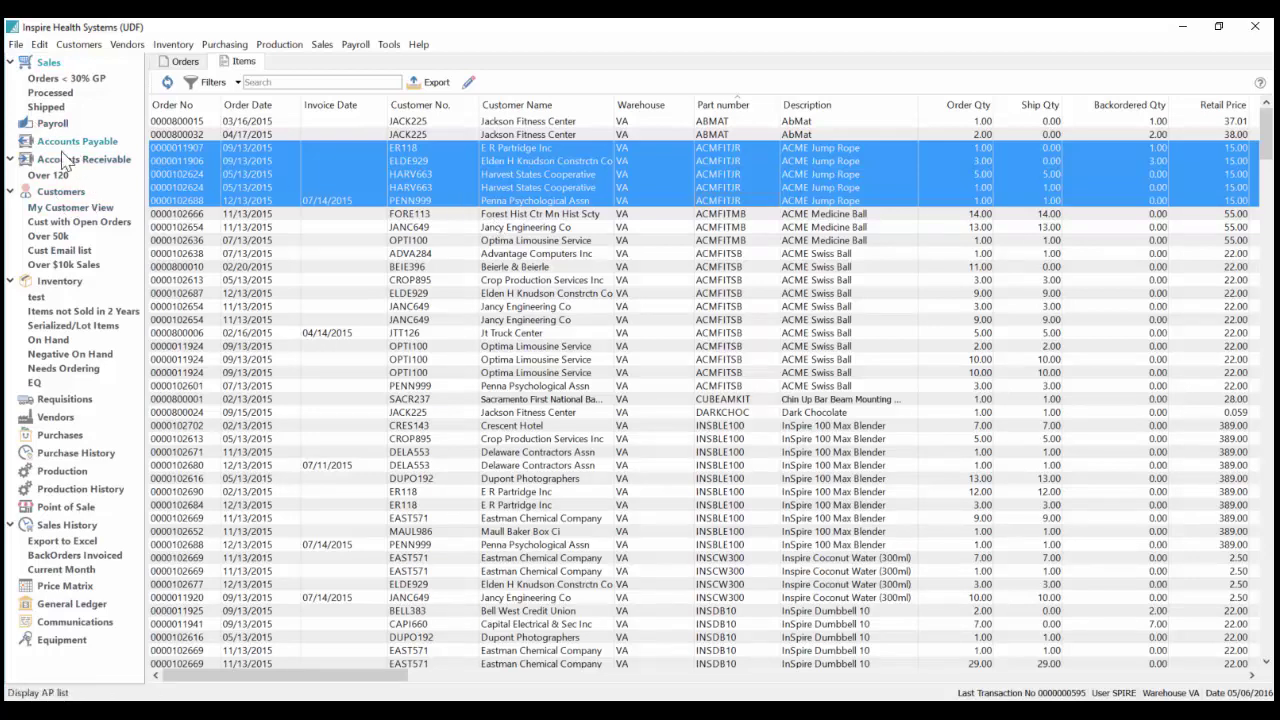
Step: Show the item lines of the purchase orders
{"action": "left_click", "coordinate": [60, 435]}
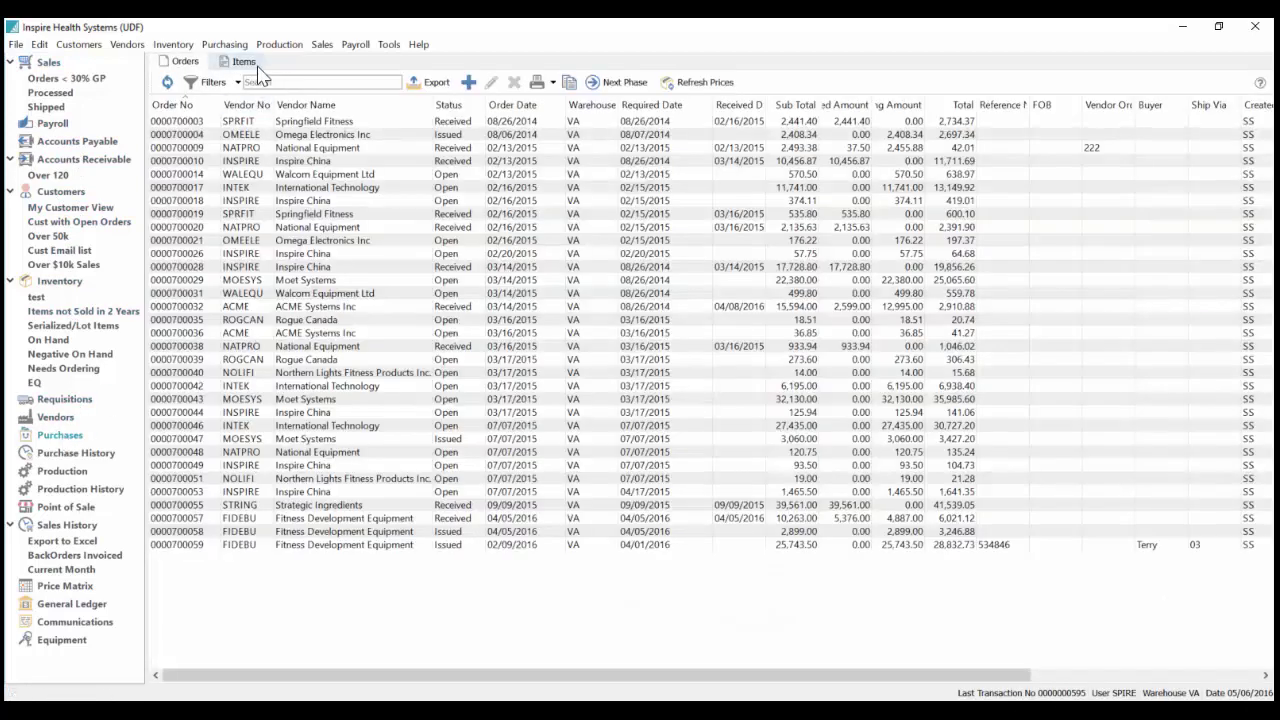
{"action": "left_click", "coordinate": [244, 61]}
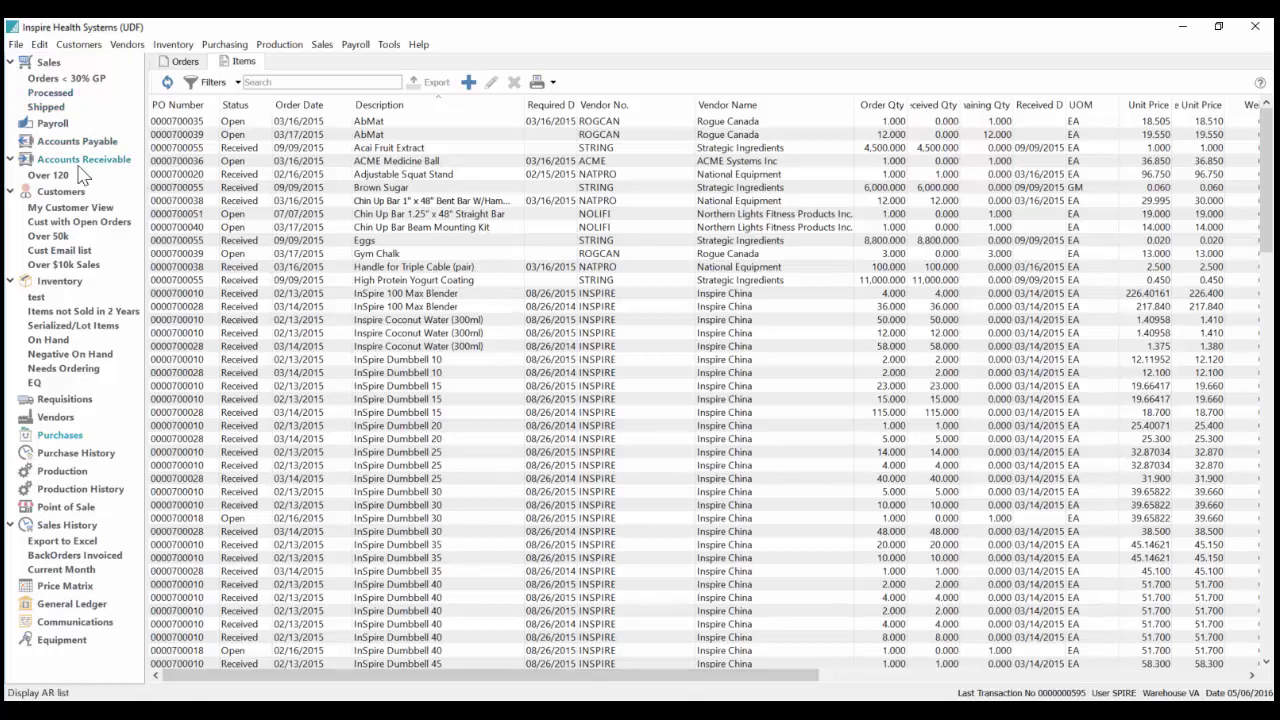
Step: Create a general ledger transaction with a 100.00 debit to the Cash in Bank account
{"action": "left_click", "coordinate": [72, 606]}
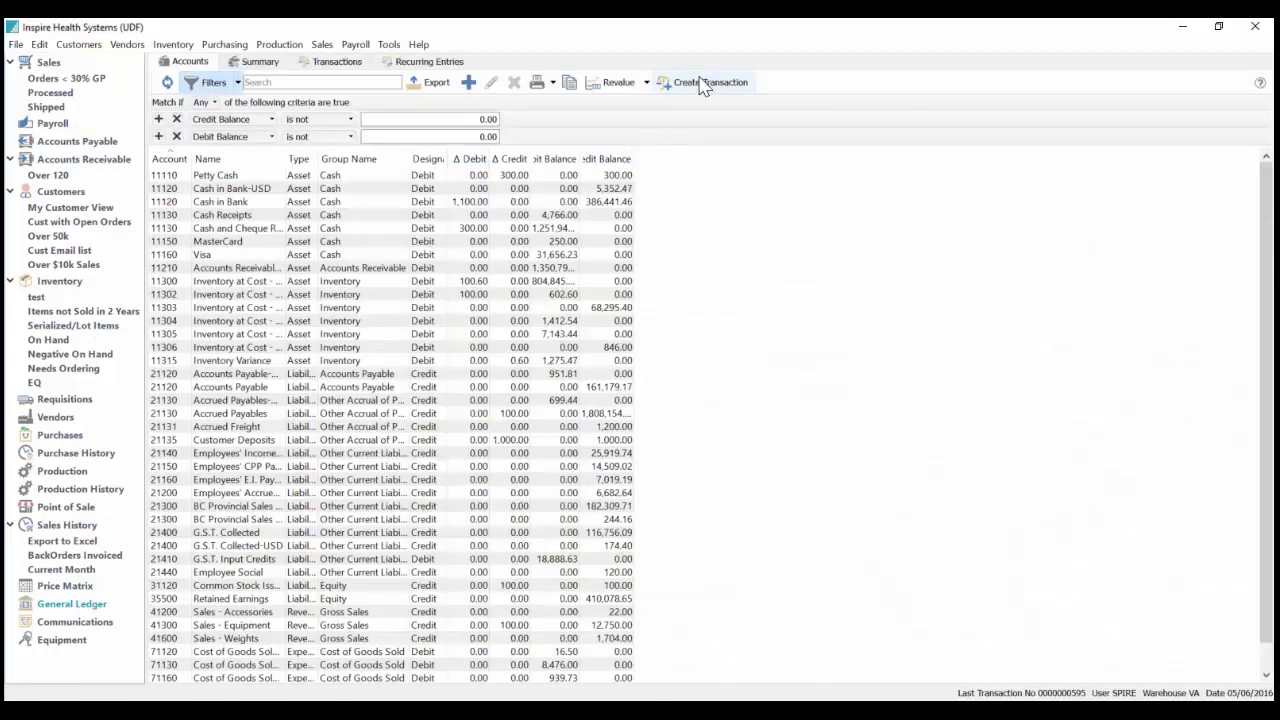
{"action": "left_click", "coordinate": [705, 84]}
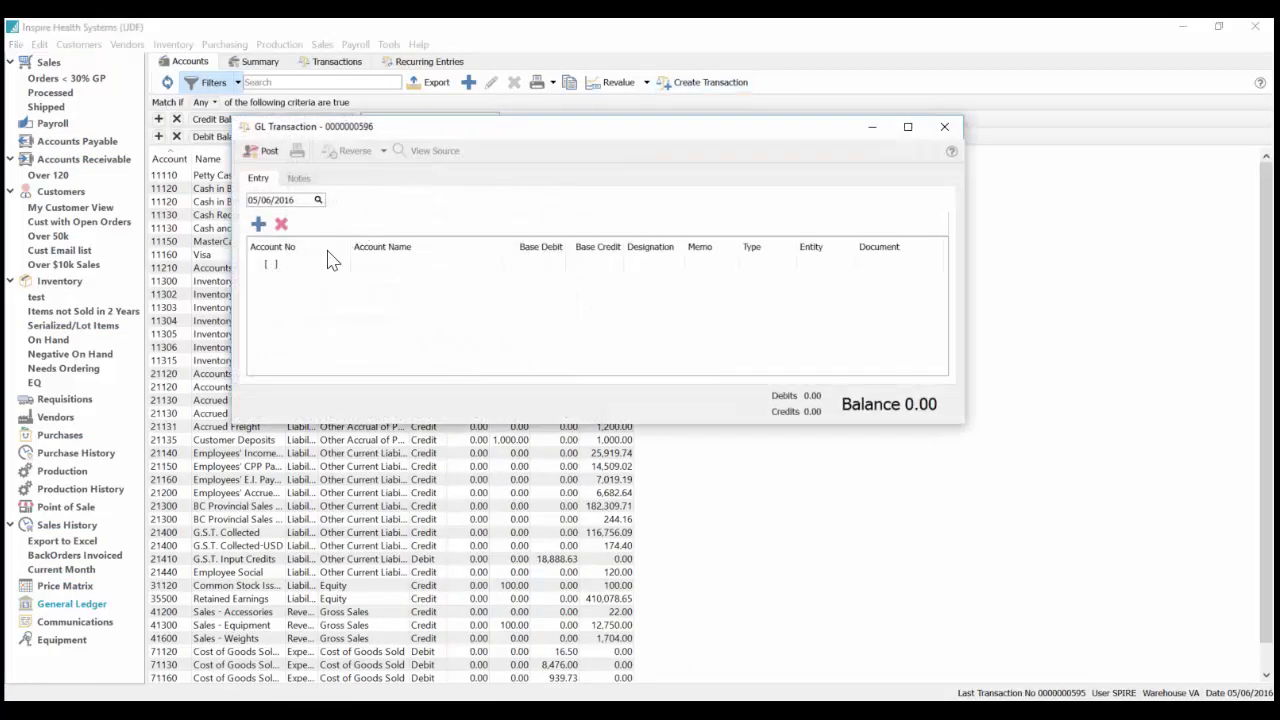
{"action": "left_click", "coordinate": [331, 265]}
{"action": "left_click", "coordinate": [291, 263]}
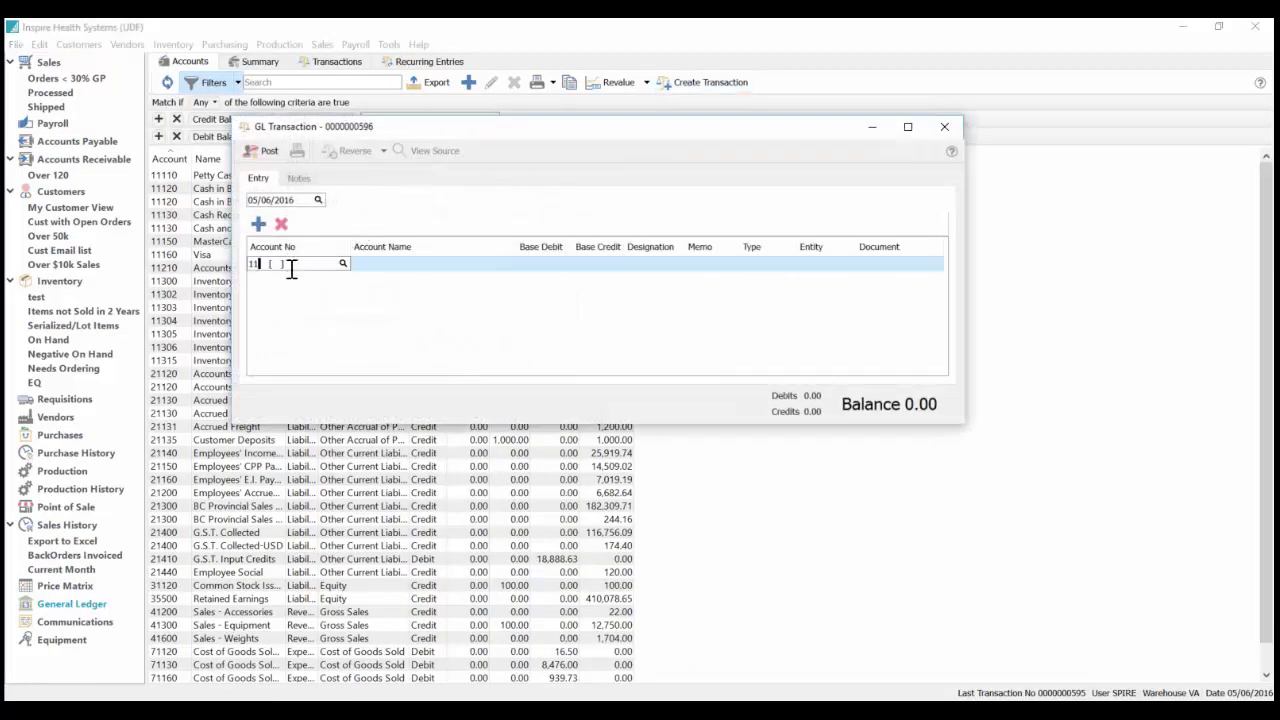
{"action": "type", "text": "11"}
{"action": "left_click", "coordinate": [318, 292]}
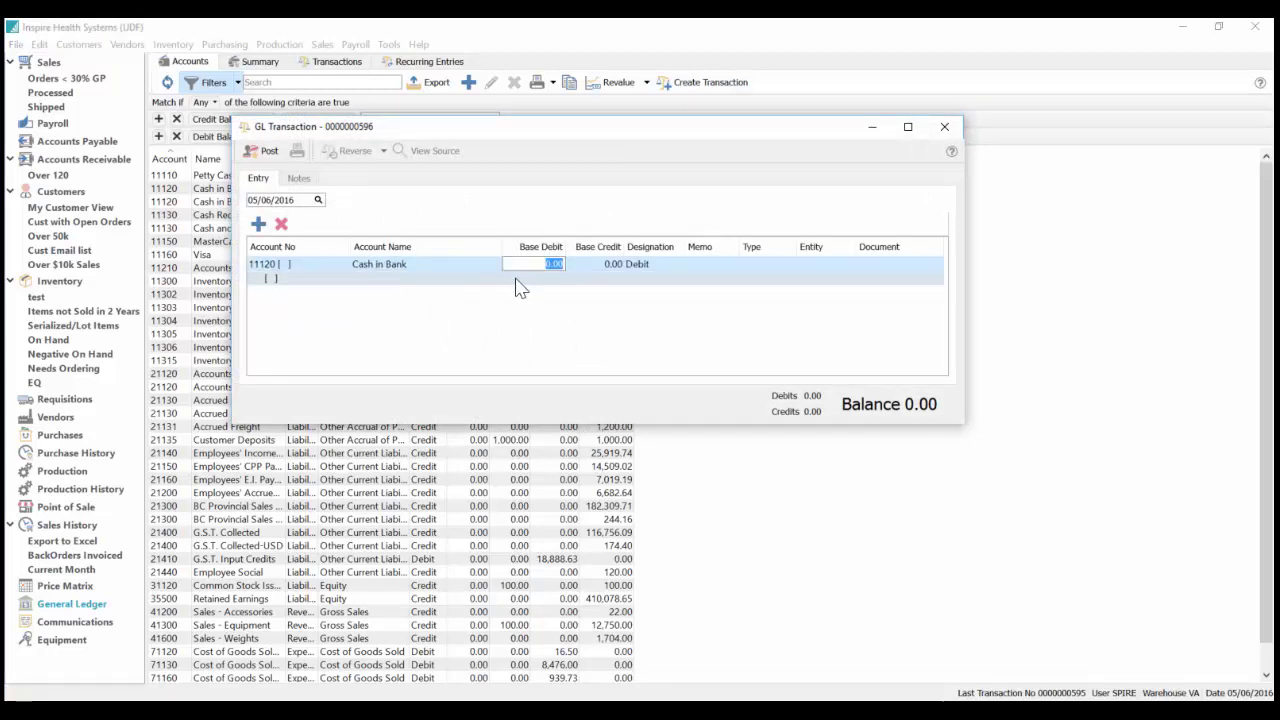
{"action": "type", "text": "100"}
Step: Add the Common Stock Issued account as the offsetting 100.00 credit line, post the transaction, and close the entry window
{"action": "left_click", "coordinate": [281, 280]}
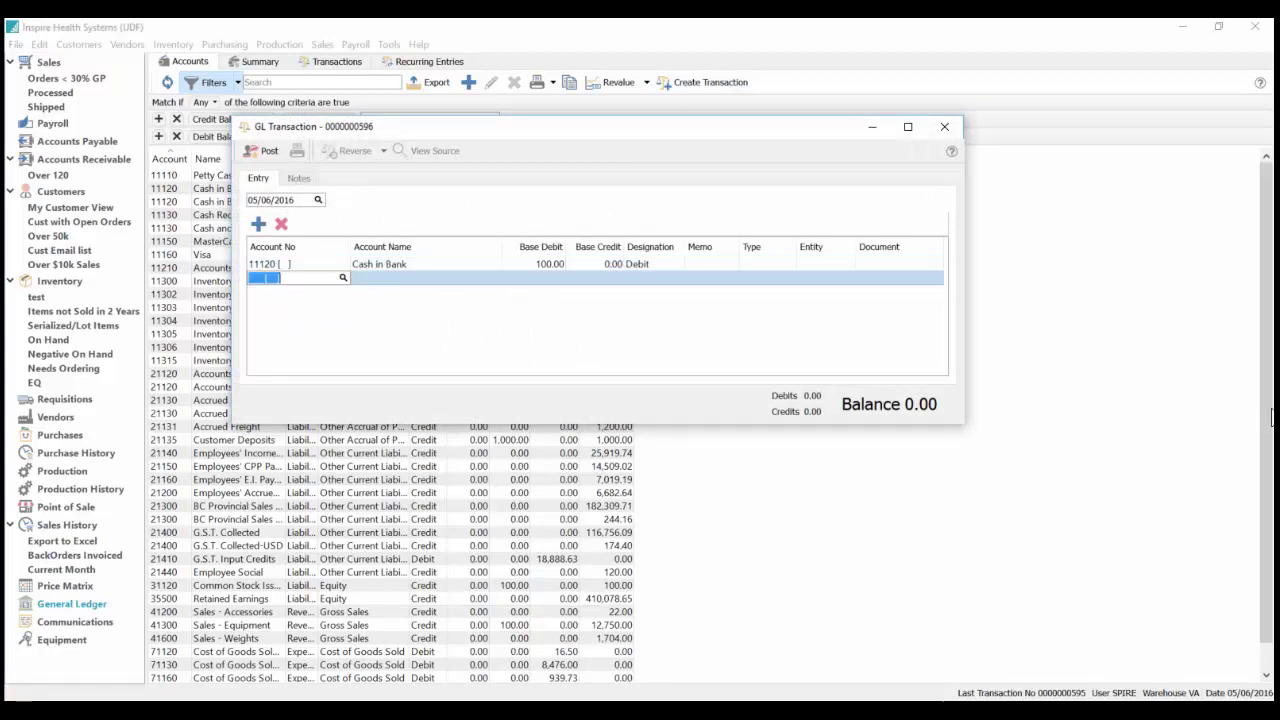
{"action": "type", "text": "3 ["}
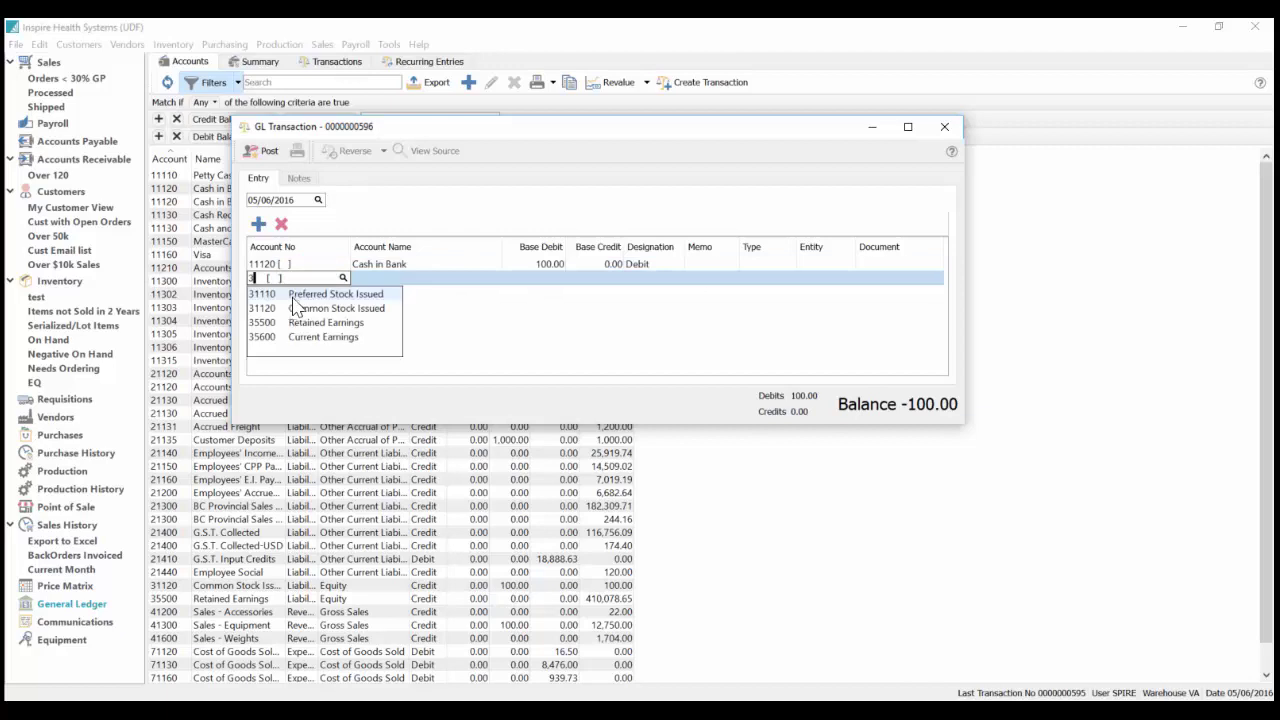
{"action": "left_click", "coordinate": [340, 309]}
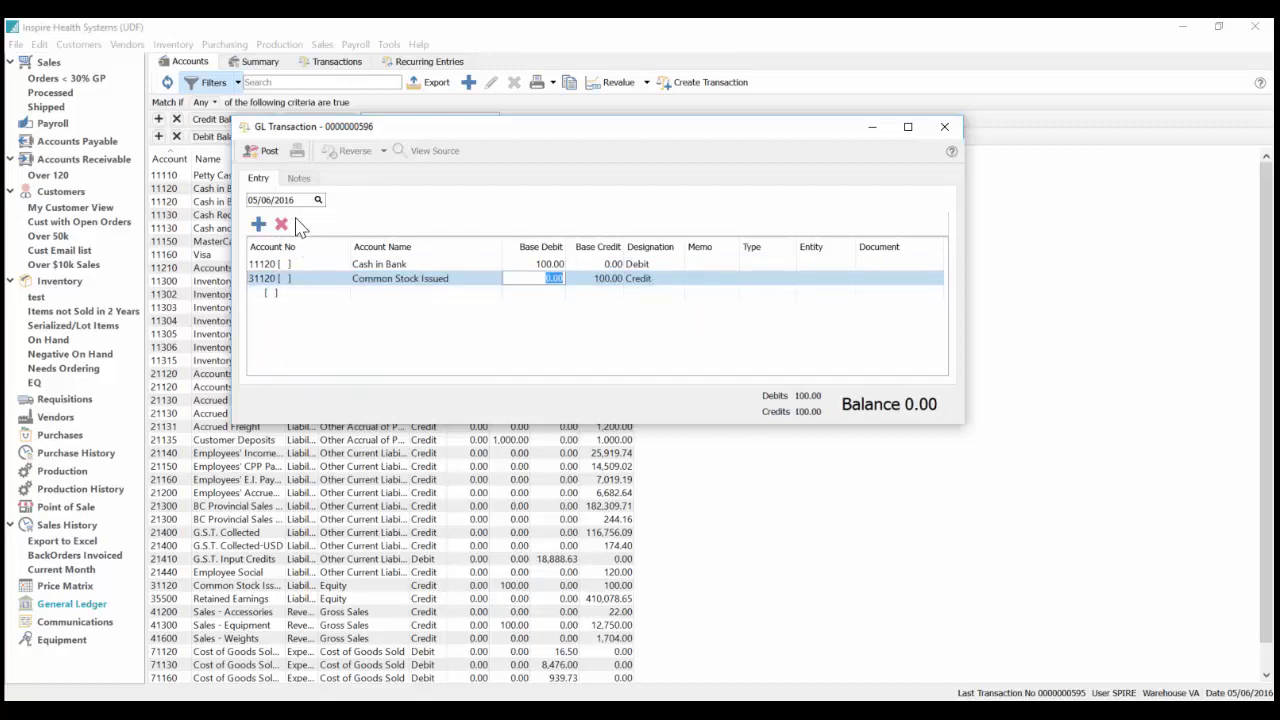
{"action": "left_click", "coordinate": [268, 151]}
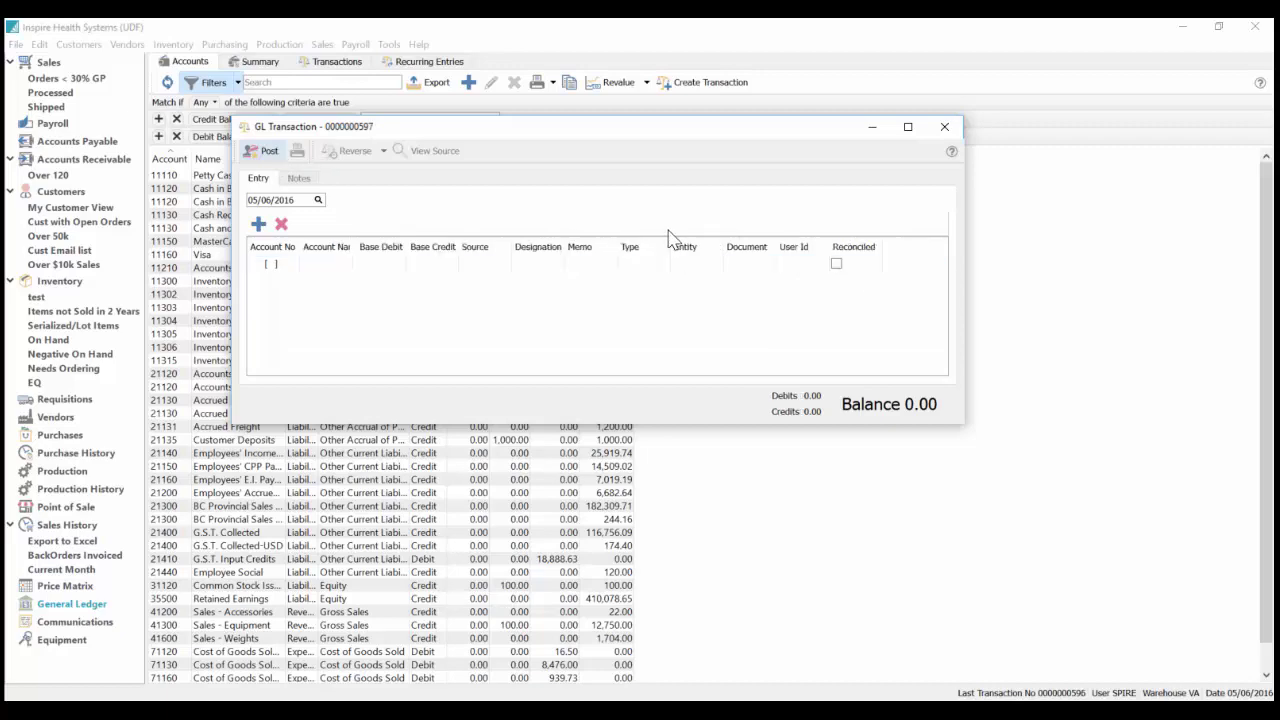
{"action": "left_click", "coordinate": [944, 126]}
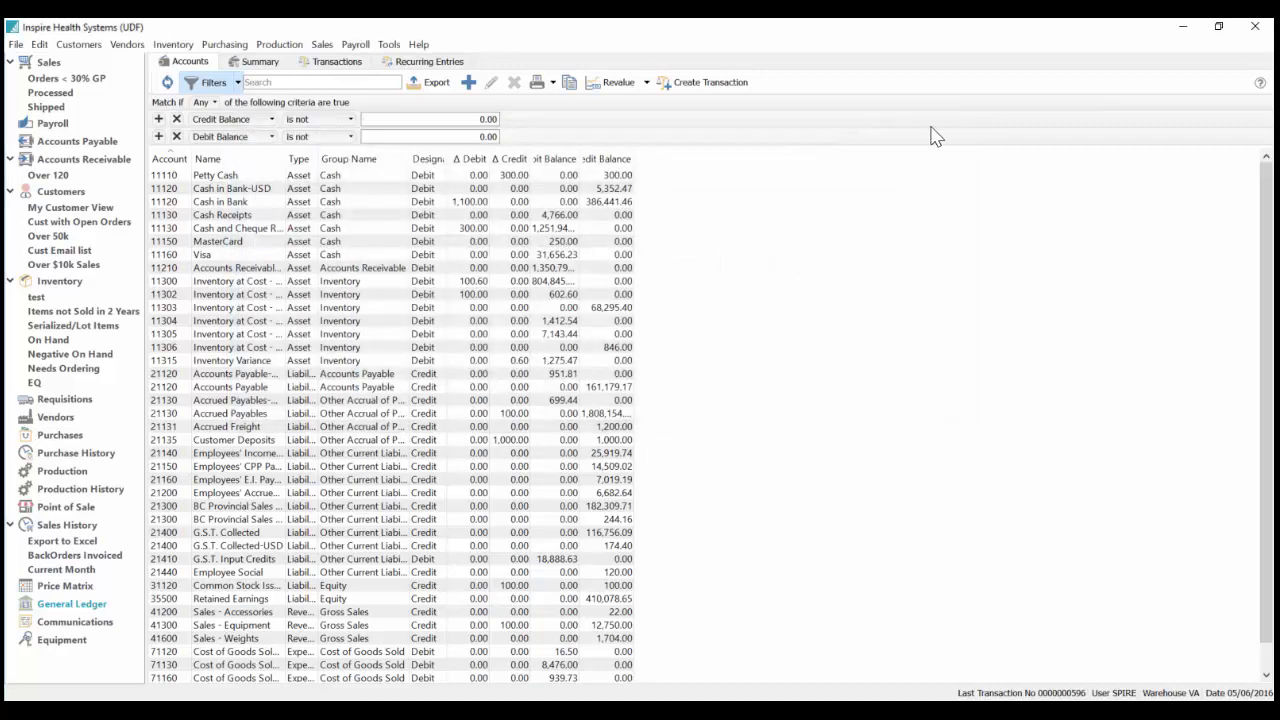
Step: Widen the Account Name column of a new general ledger transaction, and reopen and close the entry window to check the column width
{"action": "left_click", "coordinate": [703, 82]}
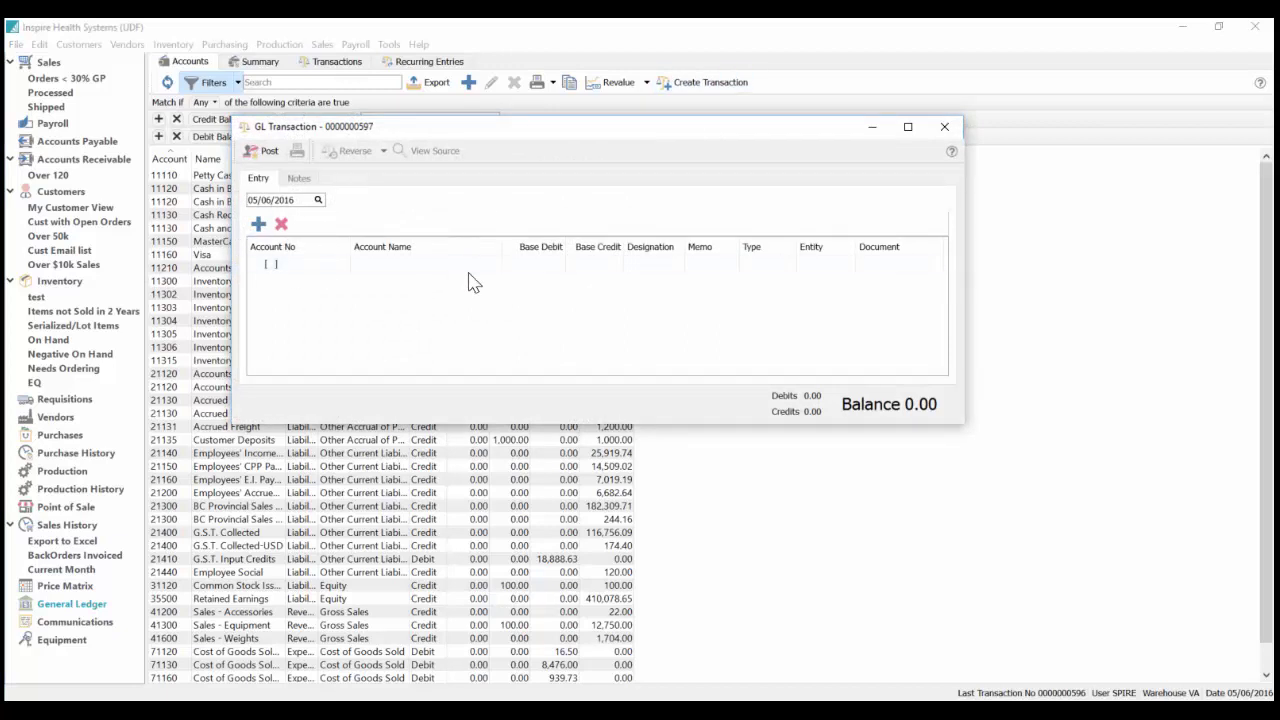
{"action": "left_click_drag", "start_coordinate": [549, 241], "coordinate": [566, 245]}
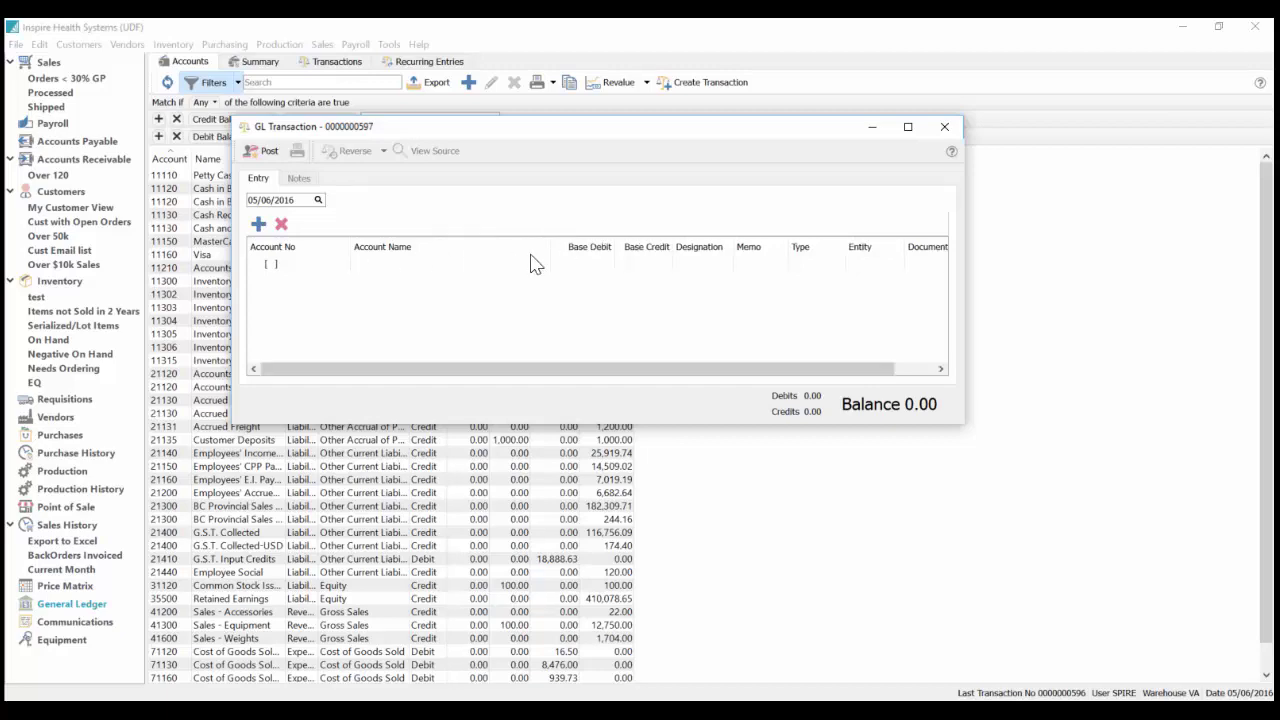
{"action": "left_click", "coordinate": [946, 131]}
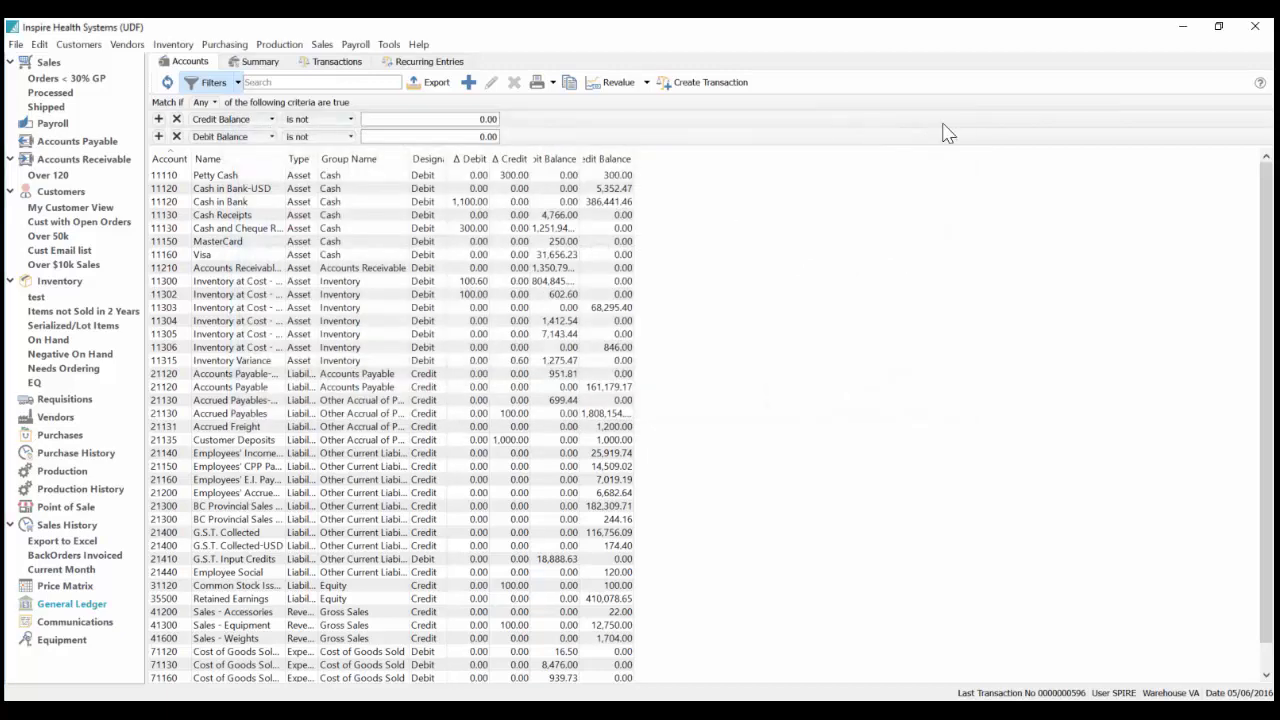
{"action": "left_click", "coordinate": [712, 84]}
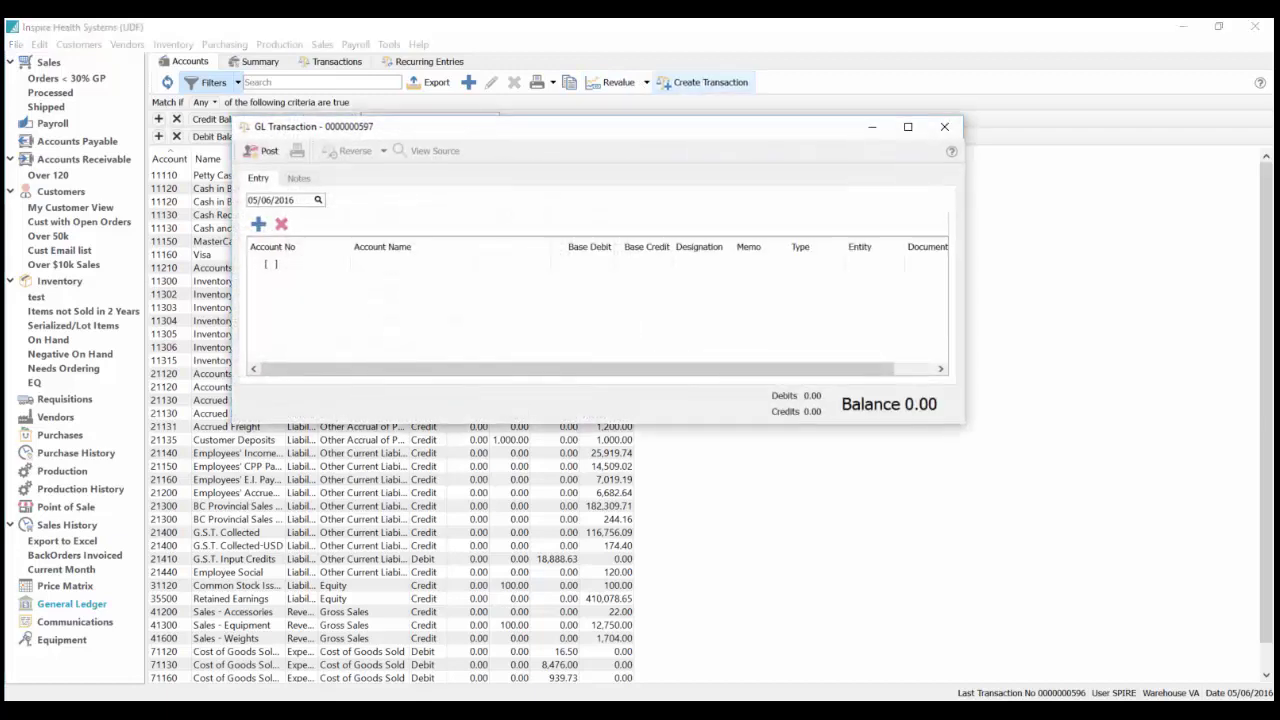
{"action": "left_click", "coordinate": [944, 126]}
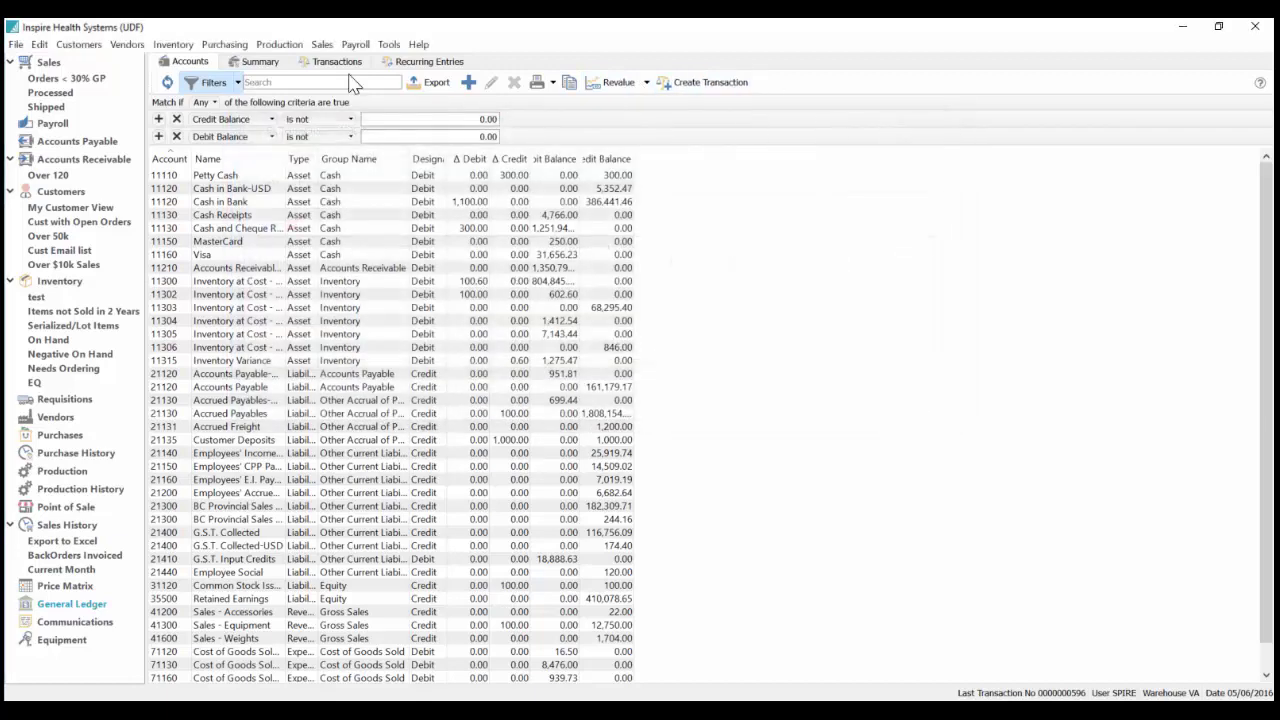
Step: Check the transaction commands available in the general ledger transactions list, including Create, and return to the accounts list
{"action": "left_click", "coordinate": [337, 64]}
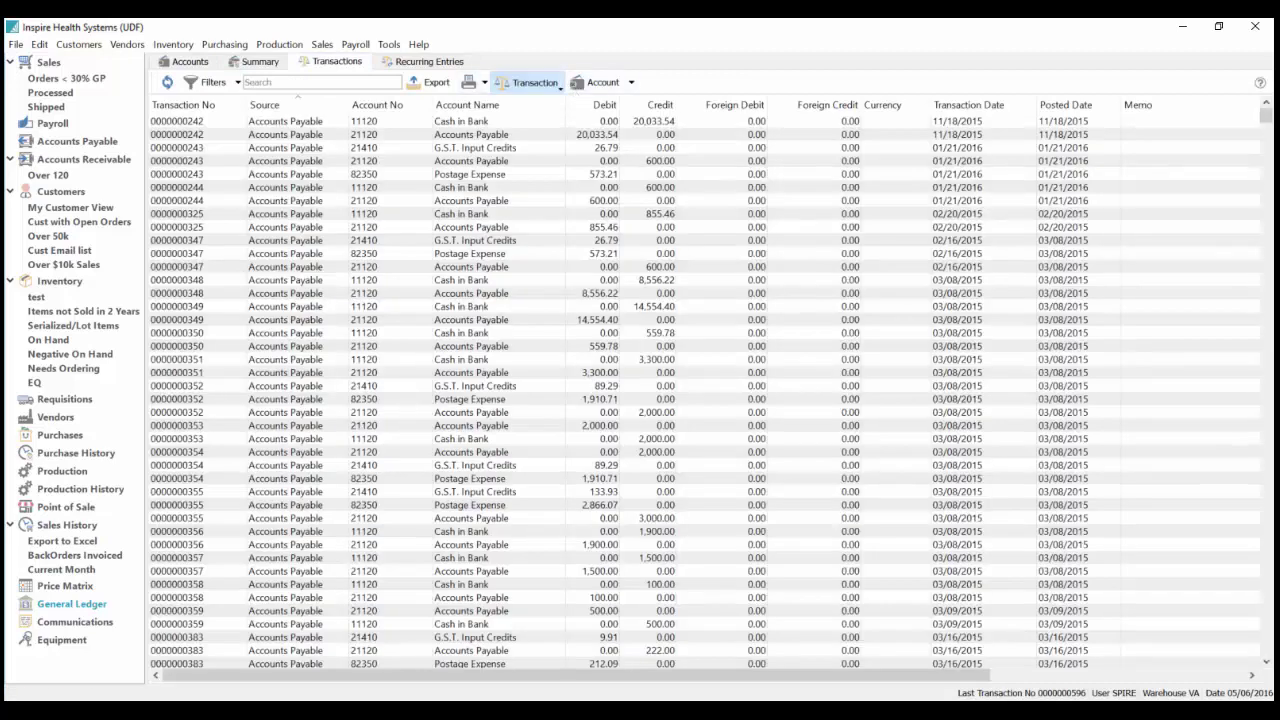
{"action": "left_click", "coordinate": [544, 84]}
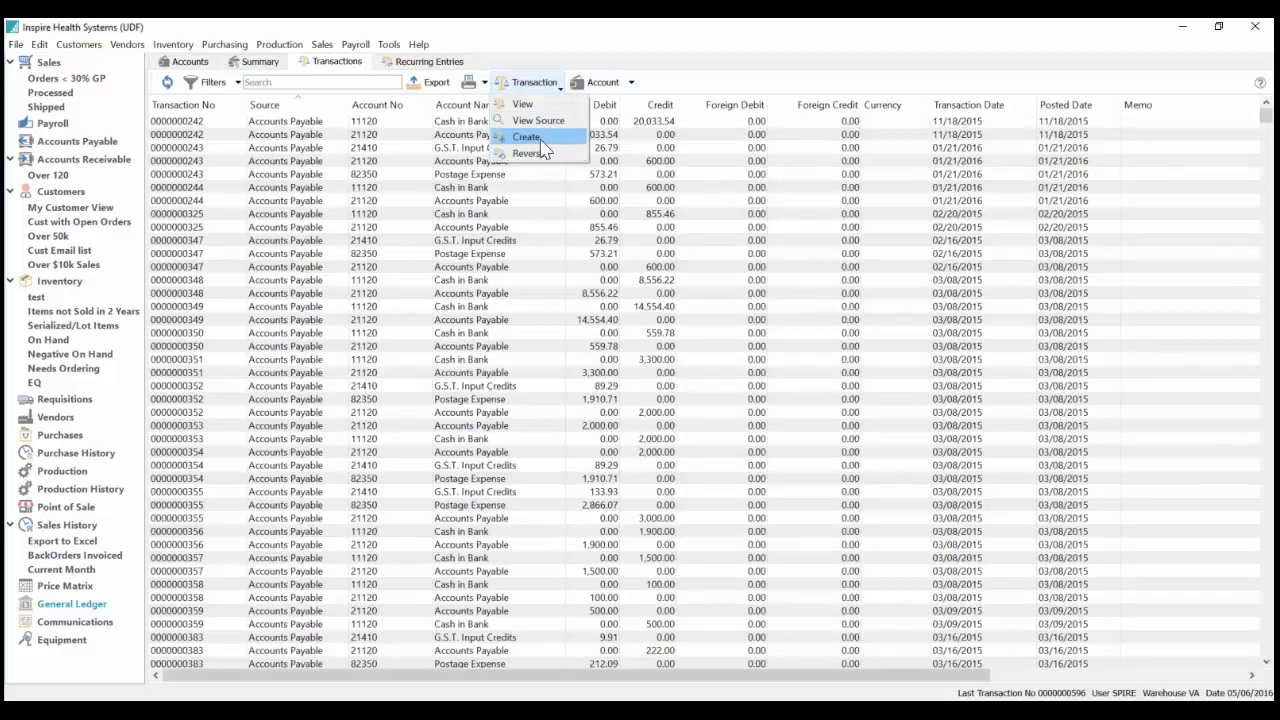
{"action": "left_click", "coordinate": [191, 64]}
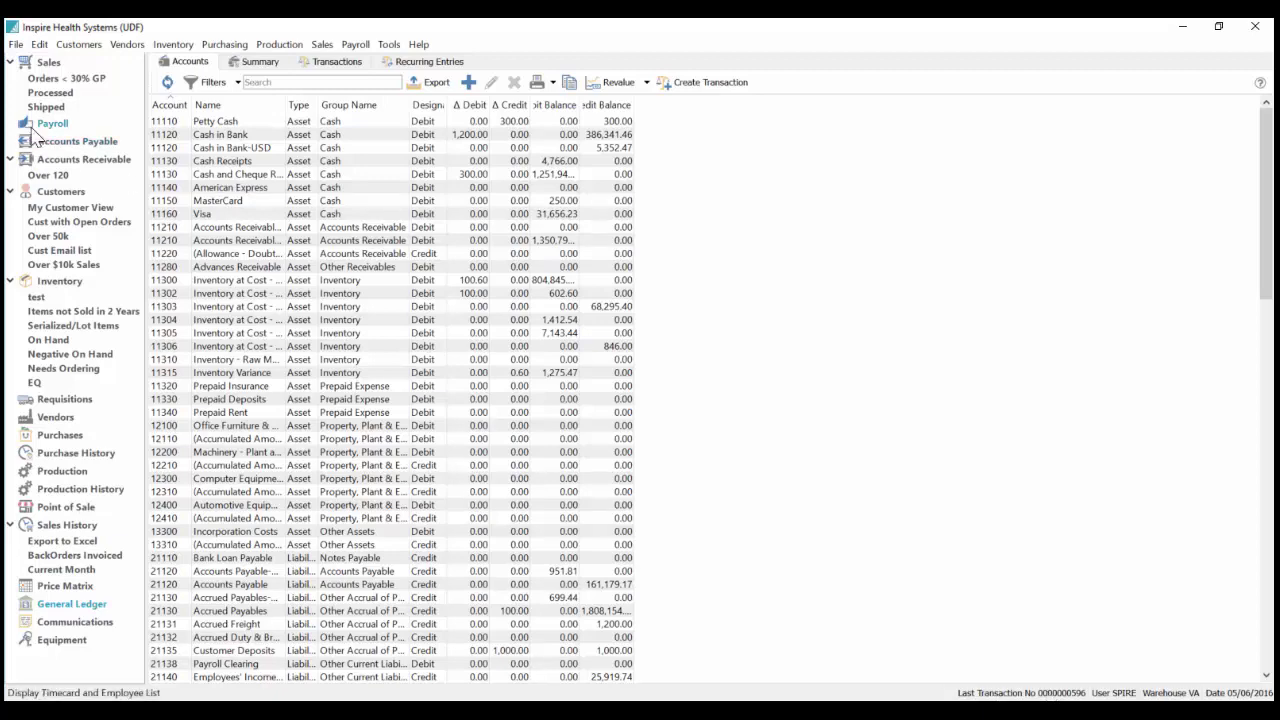
Step: Sort the purchase orders by order number in descending order and open the received ACME Systems Inc order
{"action": "left_click", "coordinate": [60, 434]}
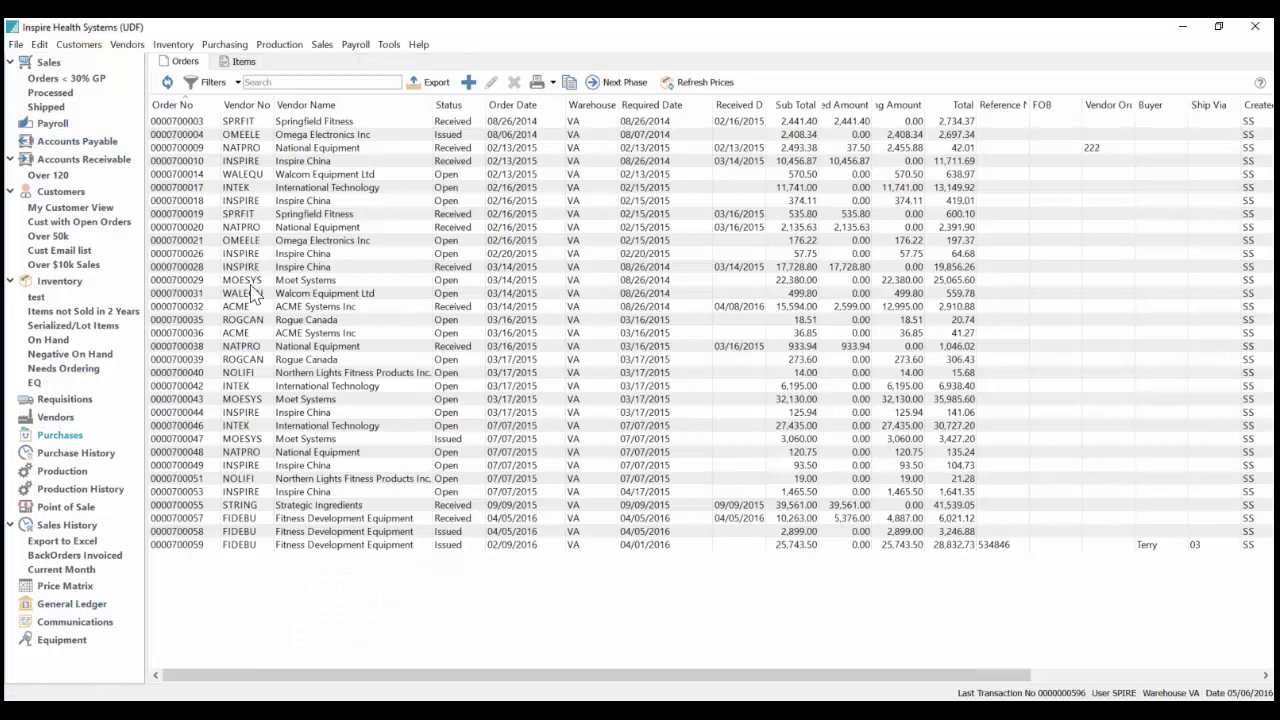
{"action": "left_click", "coordinate": [186, 108]}
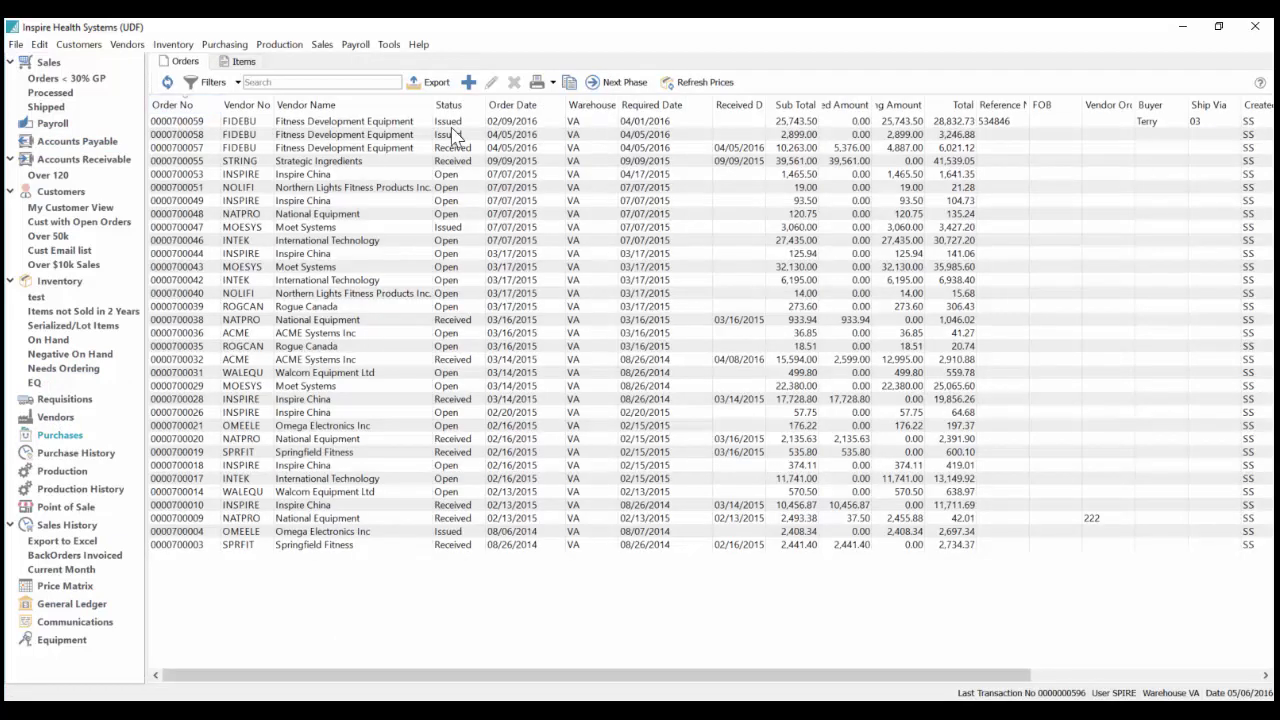
{"action": "left_click", "coordinate": [452, 359]}
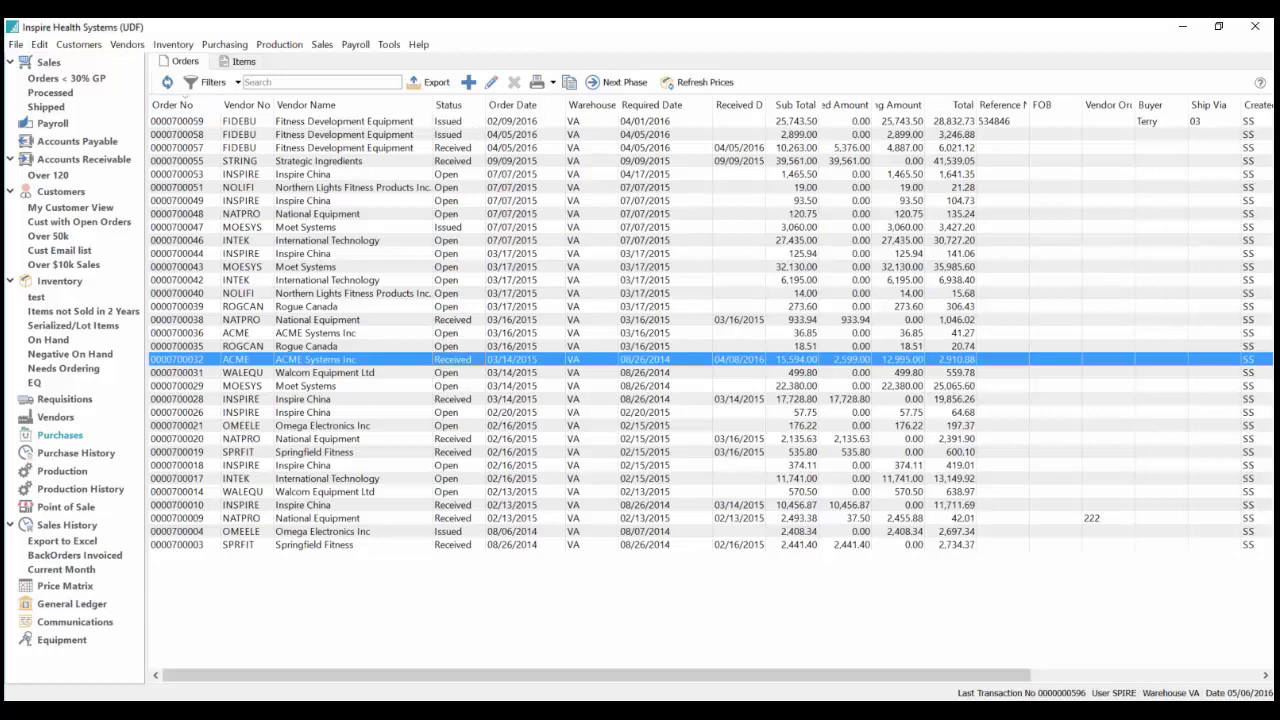
{"action": "double_click", "coordinate": [452, 359]}
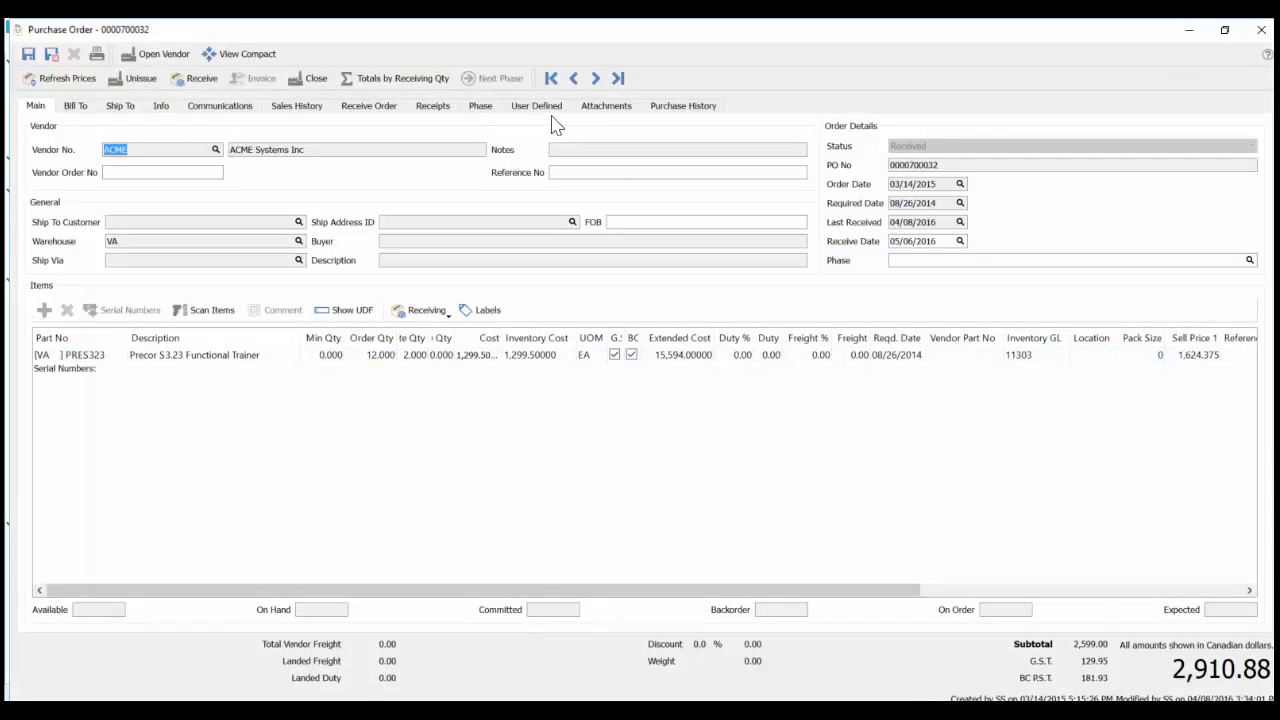
Step: View the ACME Systems Inc order's receipts and browse the following orders' receipts through to the Springfield Fitness order
{"action": "left_click", "coordinate": [433, 105]}
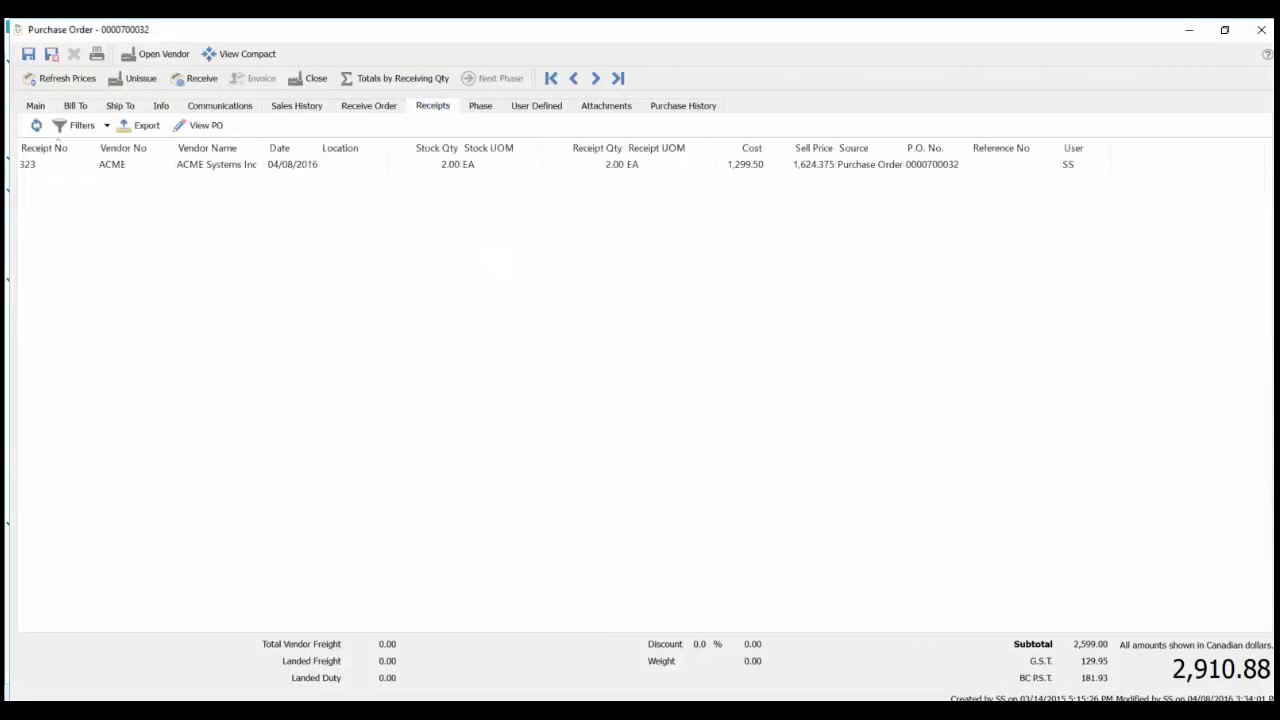
{"action": "left_click", "coordinate": [595, 78]}
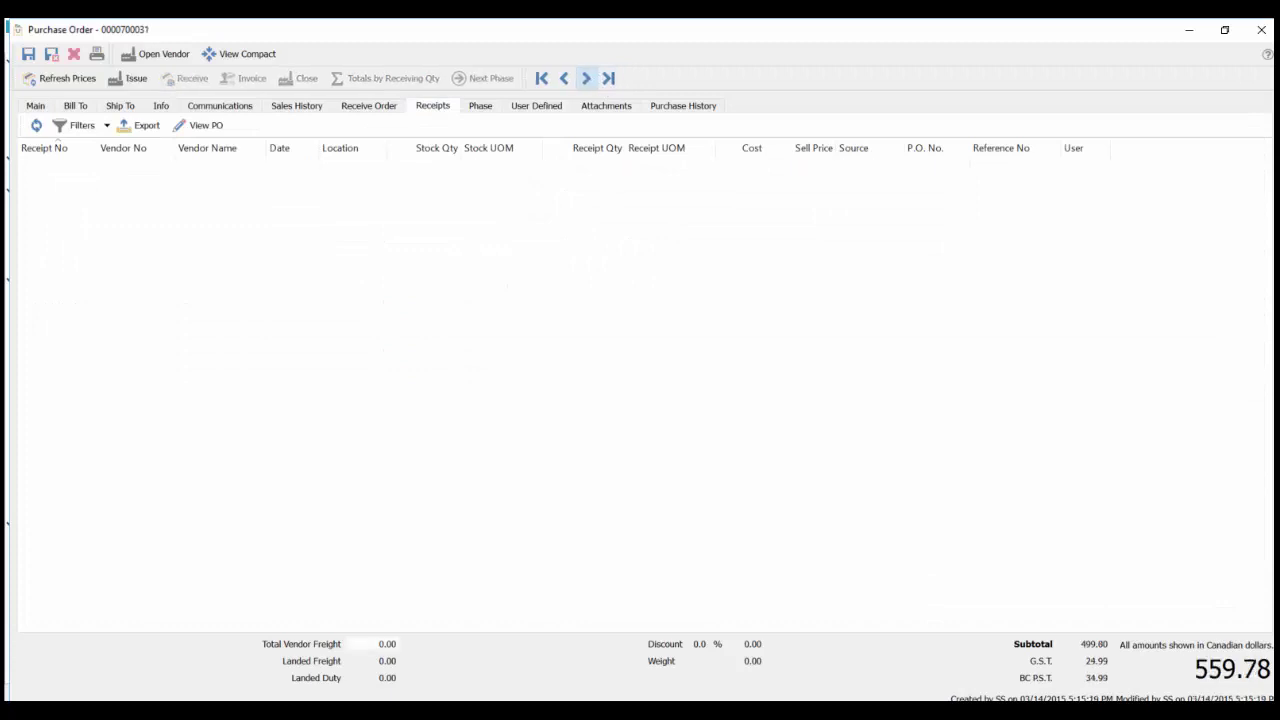
{"action": "left_click", "coordinate": [586, 78]}
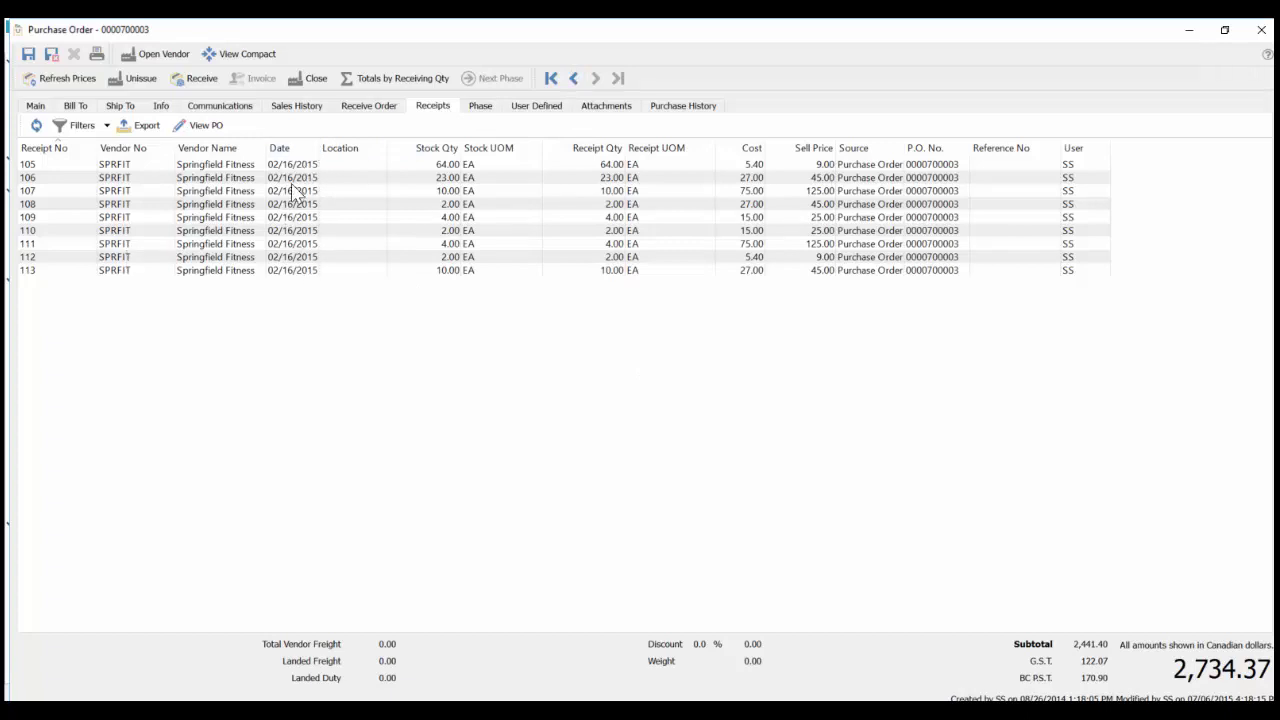
Step: Widen the Receive Qty column in the Springfield Fitness order's items and set the first Springfield 88 Foam Roller line's receive quantity to 23
{"action": "left_click", "coordinate": [36, 107]}
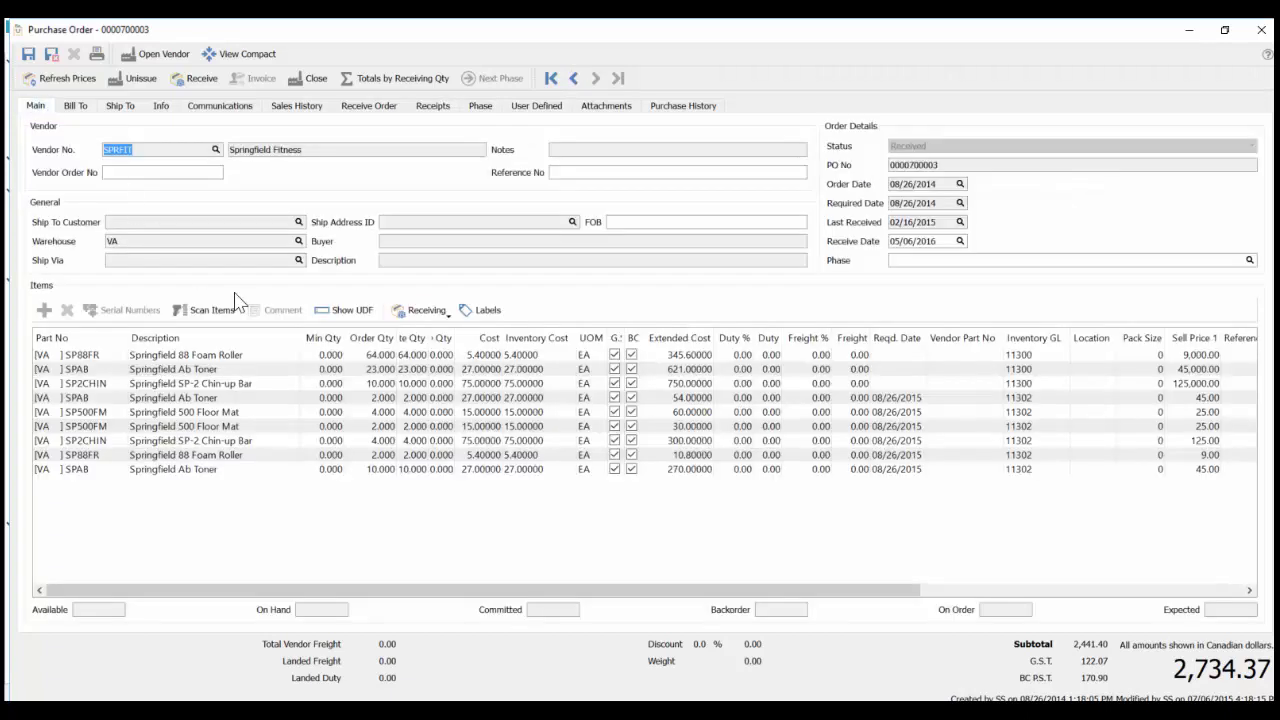
{"action": "left_click_drag", "start_coordinate": [452, 334], "coordinate": [483, 334]}
{"action": "left_click", "coordinate": [470, 355]}
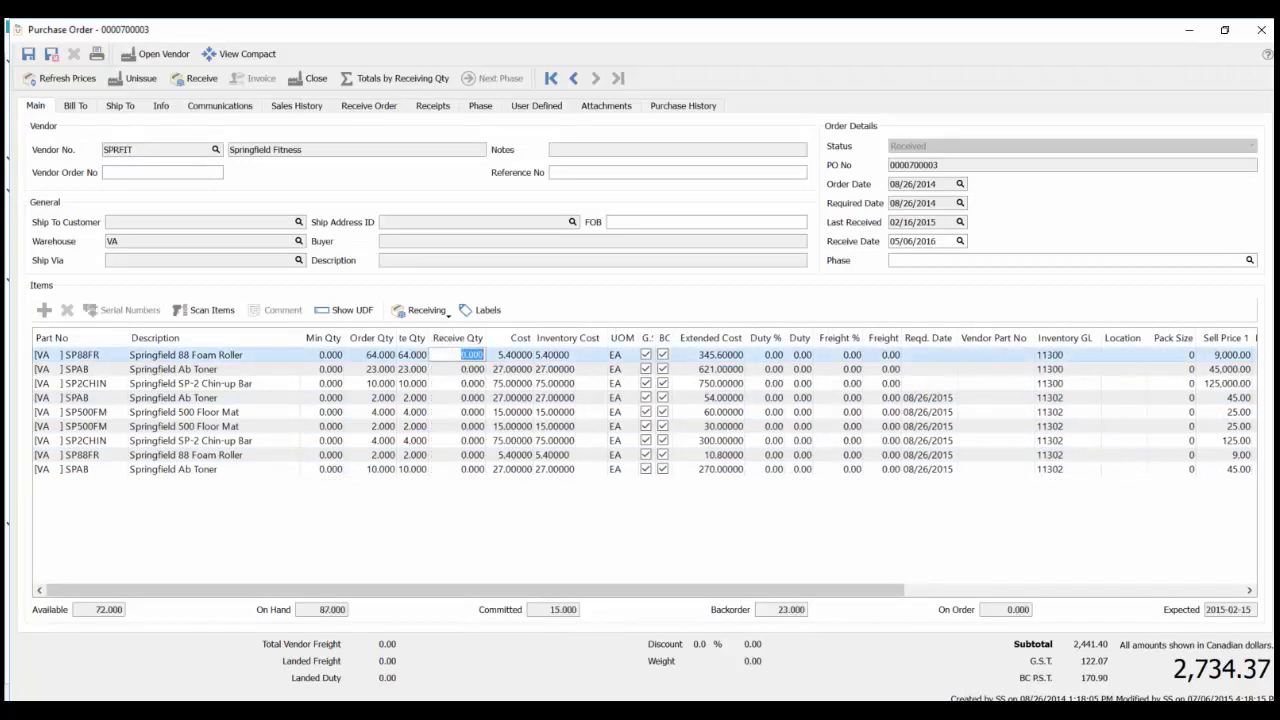
{"action": "type", "text": "23"}
{"action": "key", "text": "Tab"}
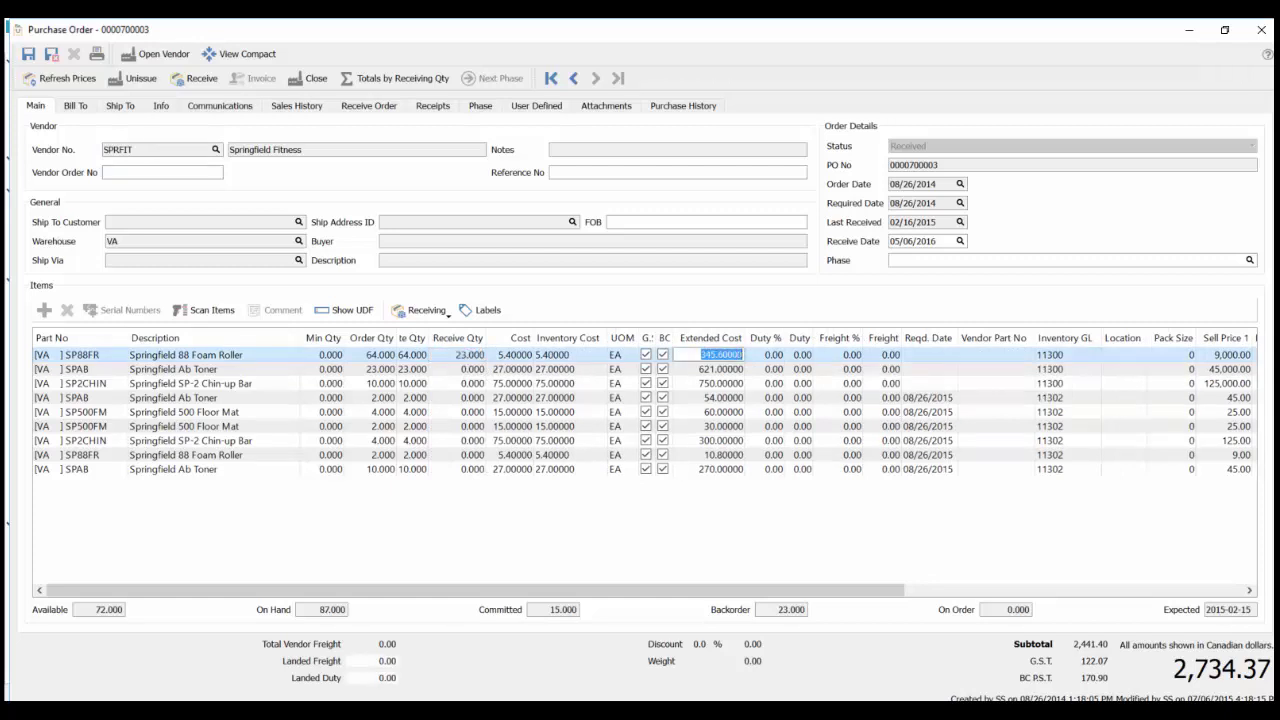
Step: Receive the entered quantity on the Springfield Fitness order, proceeding beyond the ordered quantity, and close the order
{"action": "left_click", "coordinate": [195, 78]}
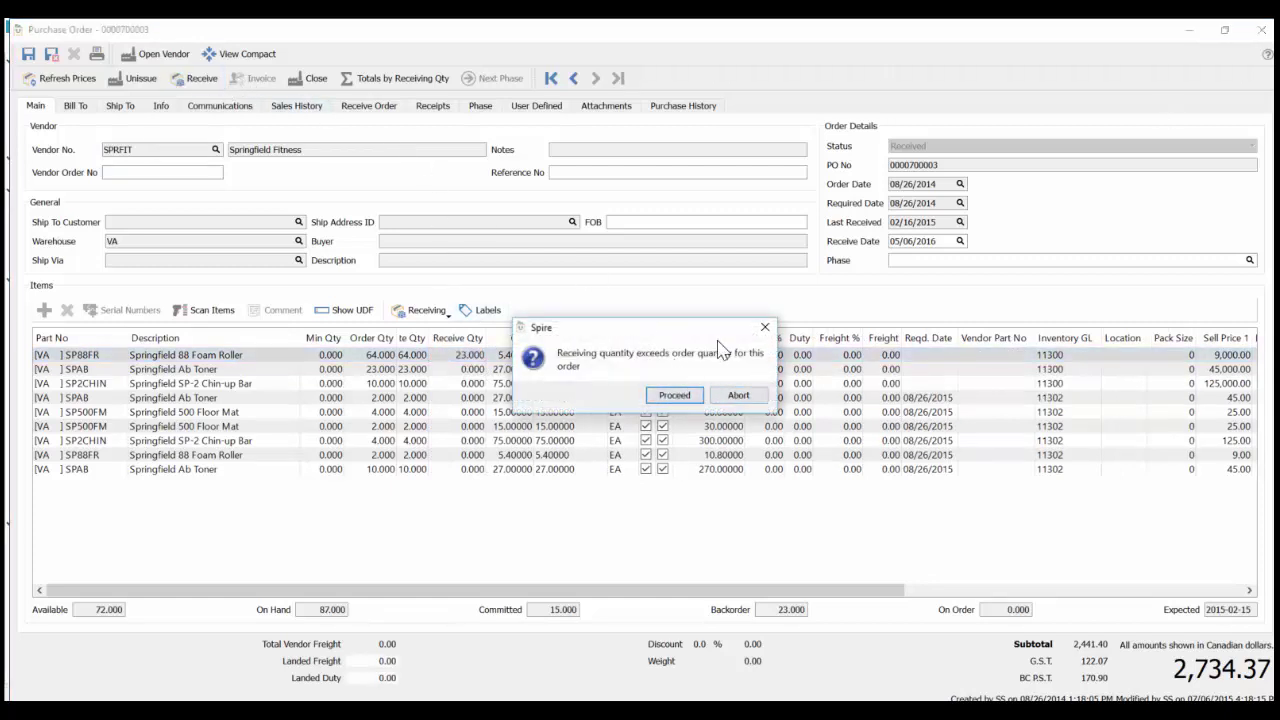
{"action": "left_click", "coordinate": [675, 396]}
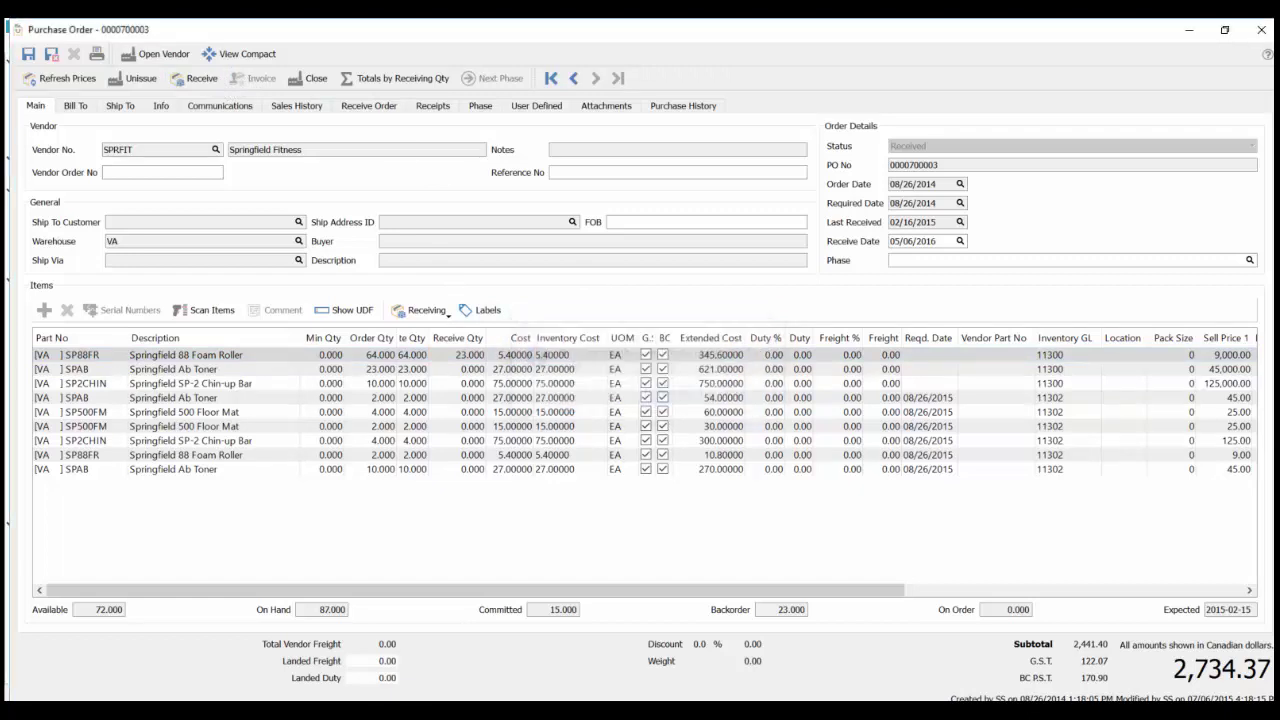
{"action": "left_click", "coordinate": [722, 392]}
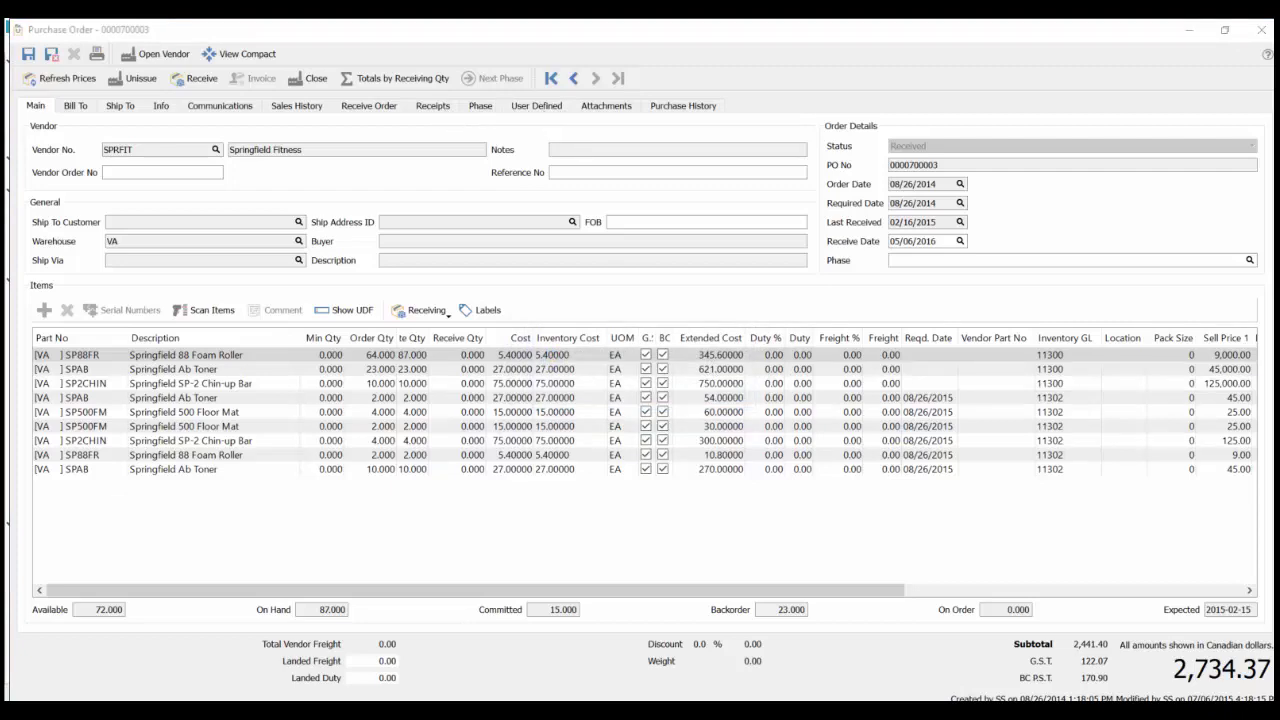
{"action": "key", "text": "Escape"}
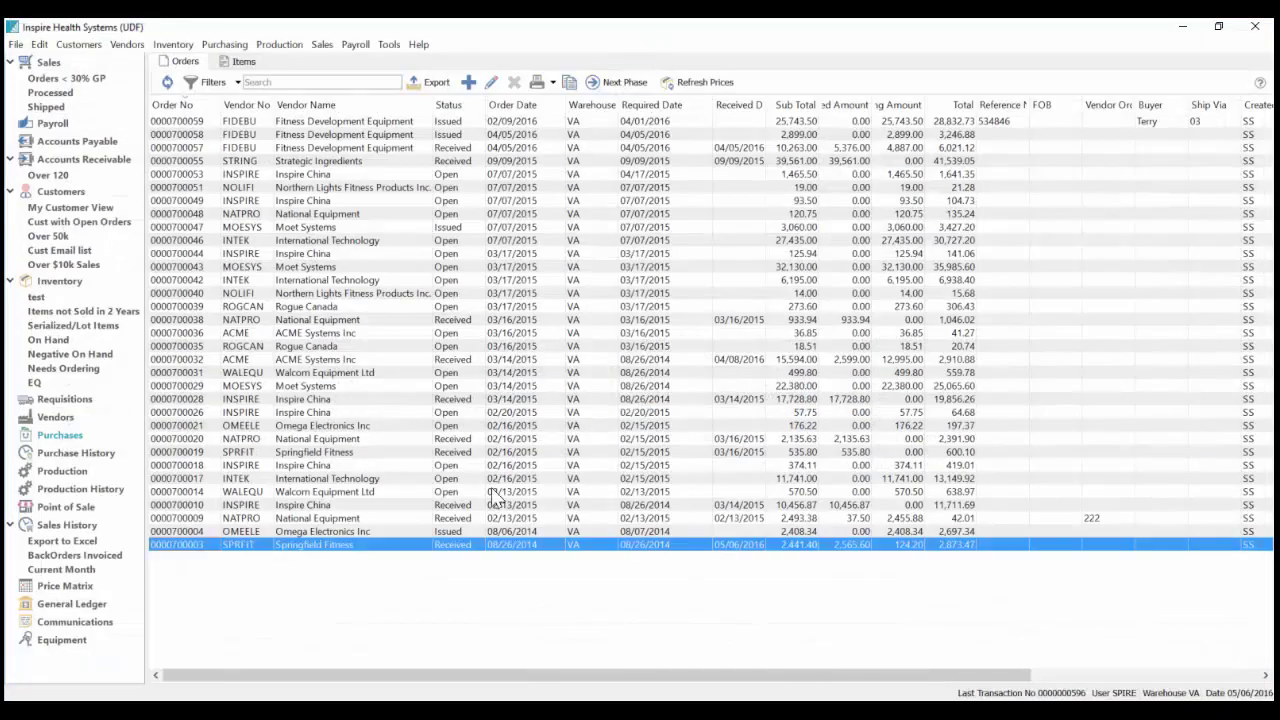
Step: Reopen the Springfield Fitness purchase order and select the receipt dated 05/06/2016 in its receipt history
{"action": "key", "text": "Return"}
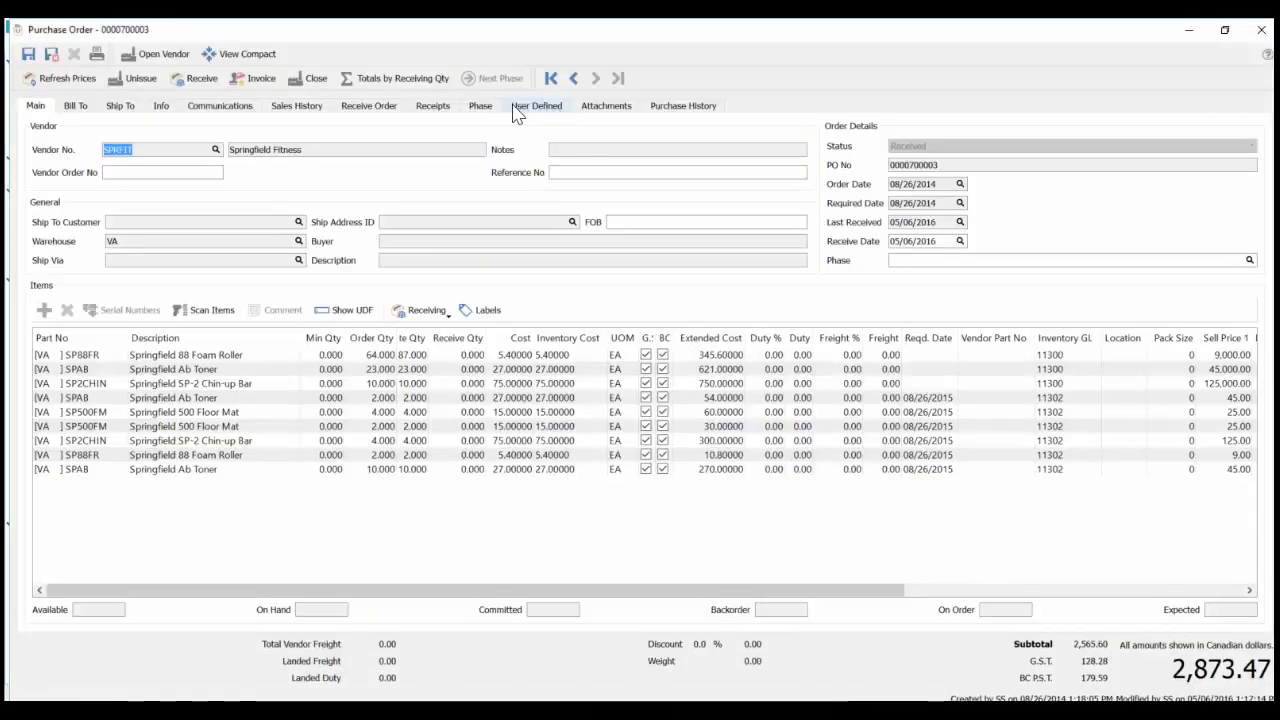
{"action": "left_click", "coordinate": [433, 106]}
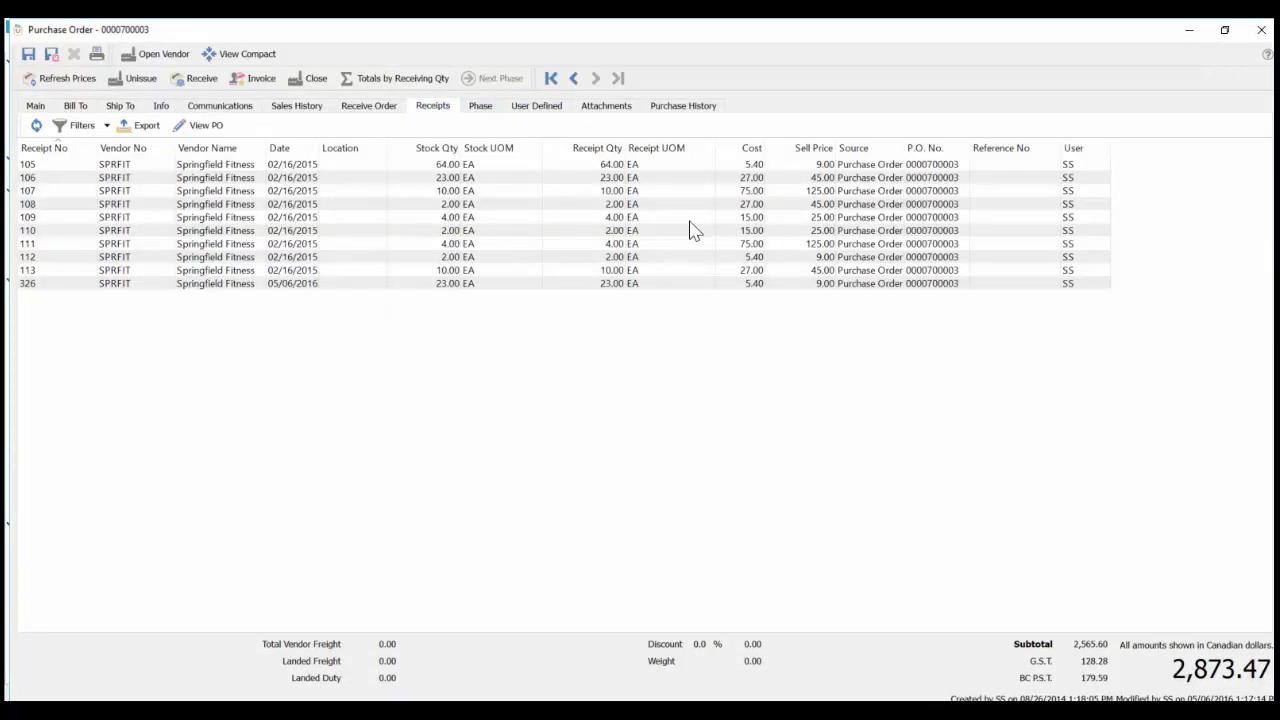
{"action": "left_click", "coordinate": [323, 285]}
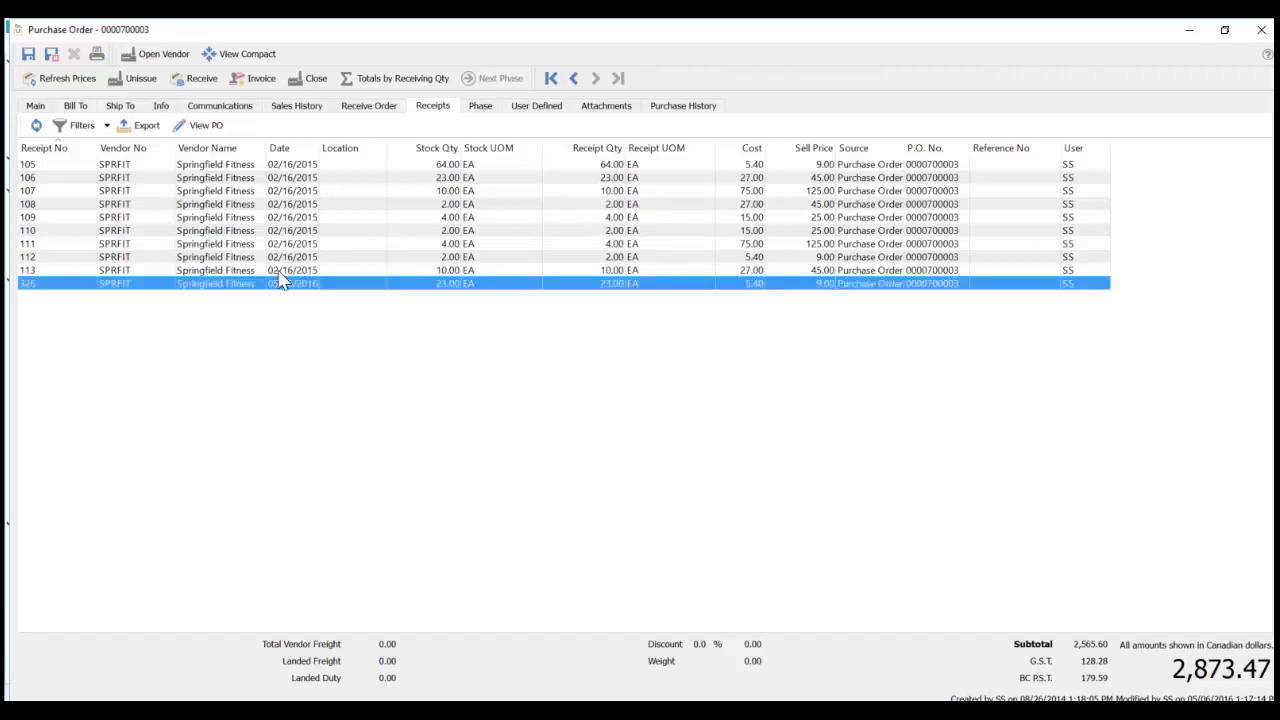